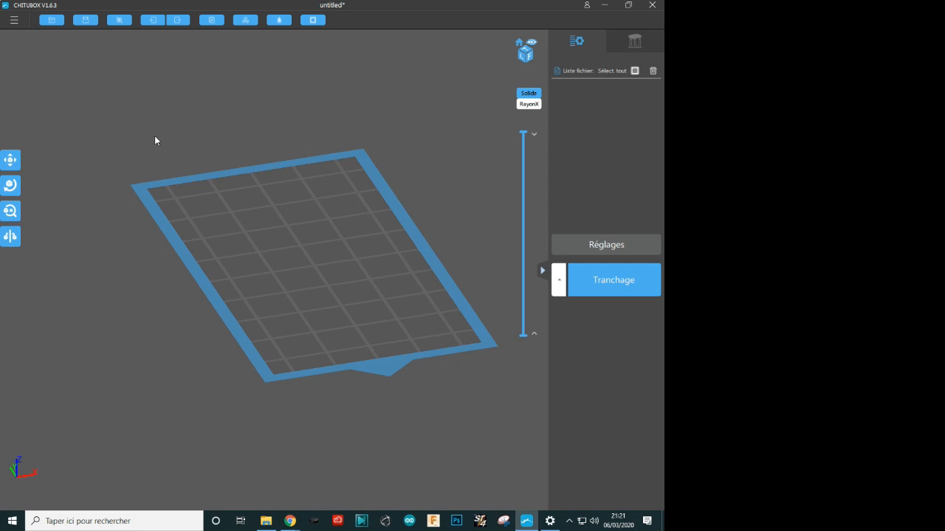
Step: Open the bibite.STL model on the build plate and view all of it from the front
right_click_drag(285, 281, 217, 336)
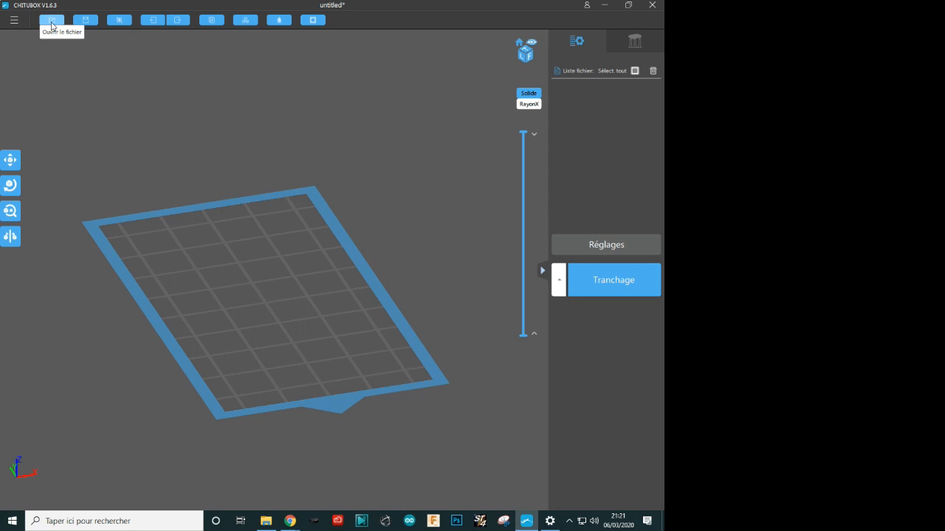
left_click(52, 24)
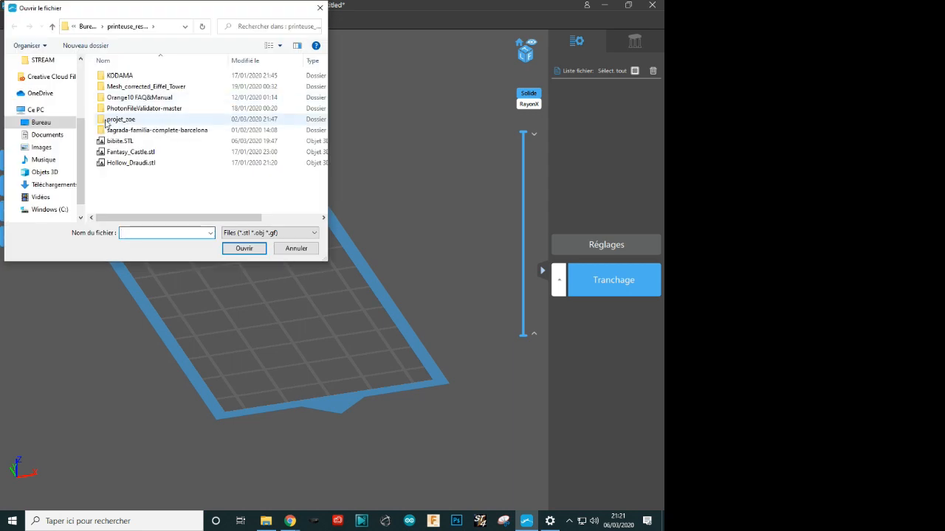
left_click(122, 143)
double_click(124, 145)
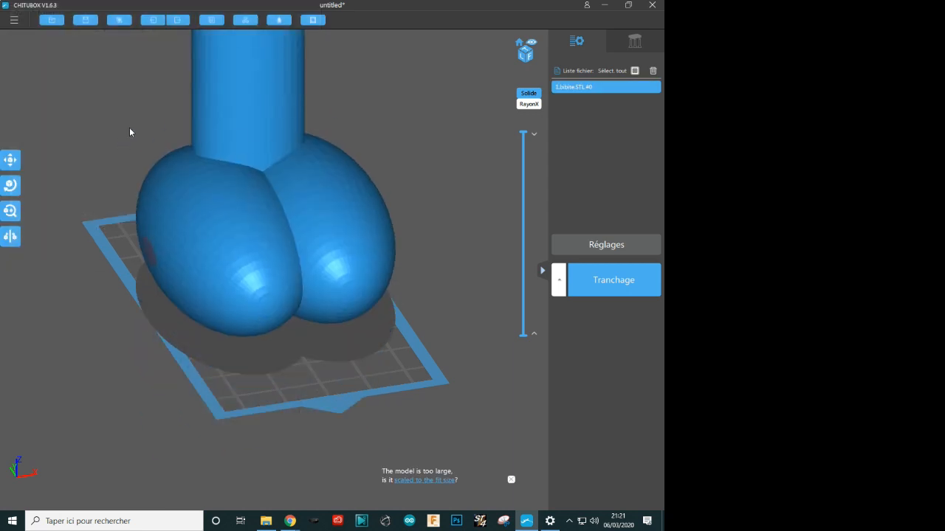
scroll(301, 373, "down", 5)
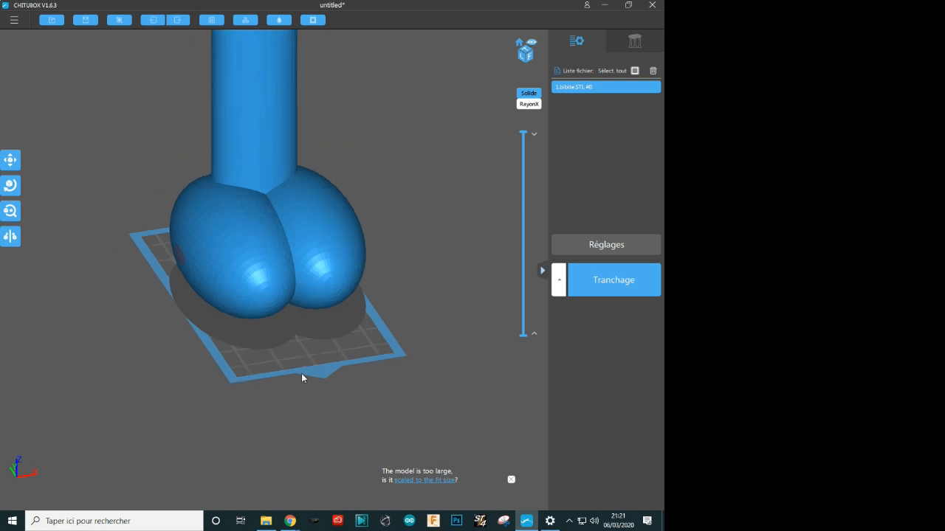
left_click_drag(300, 356, 284, 376)
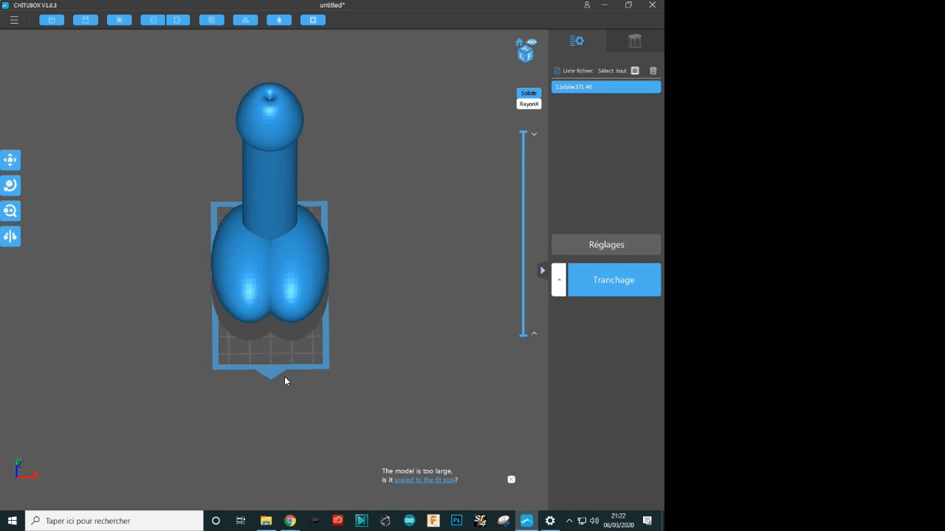
Step: Scale the model down uniformly to 20% with the ratio locked
left_click(10, 212)
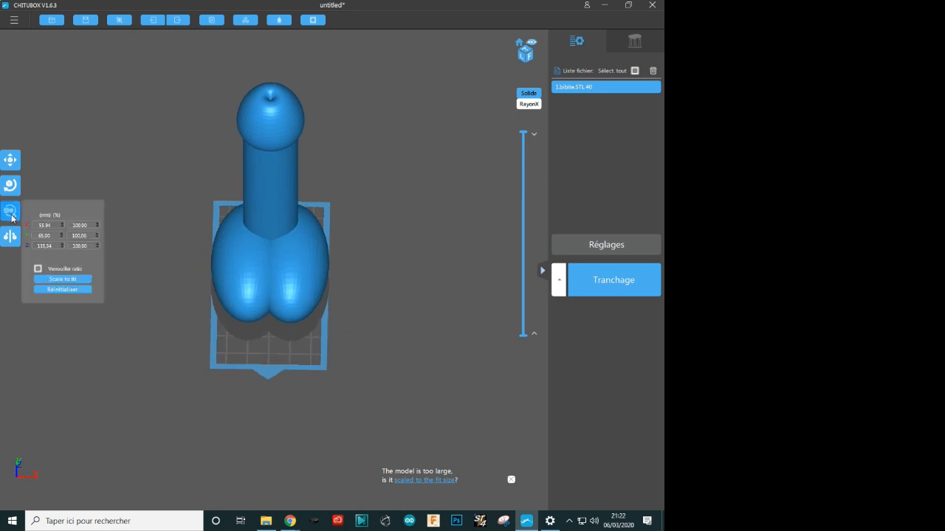
left_click(97, 247)
left_click(97, 246)
left_click(97, 246)
left_click(97, 247)
left_click(97, 246)
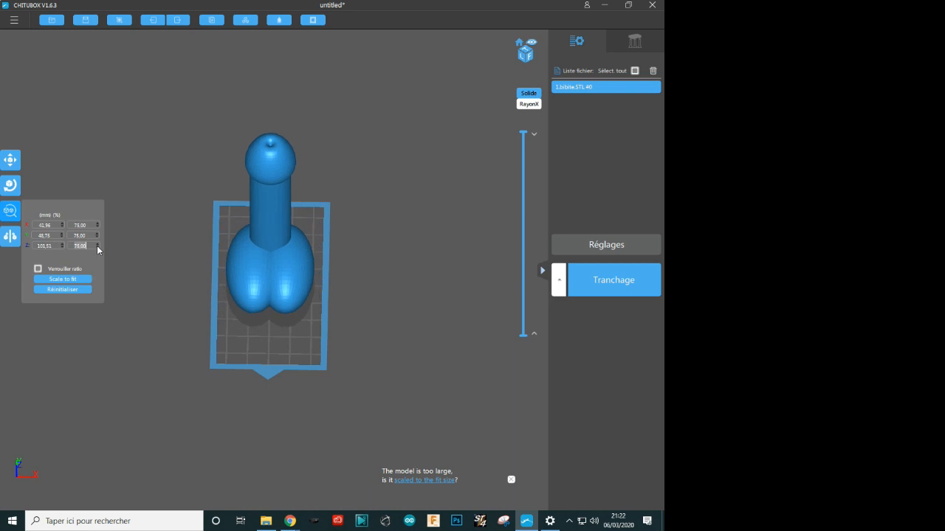
left_click(97, 247)
left_click(97, 247)
left_click(97, 246)
left_click(97, 246)
left_click(97, 246)
left_click(97, 246)
left_click(97, 247)
left_click(96, 247)
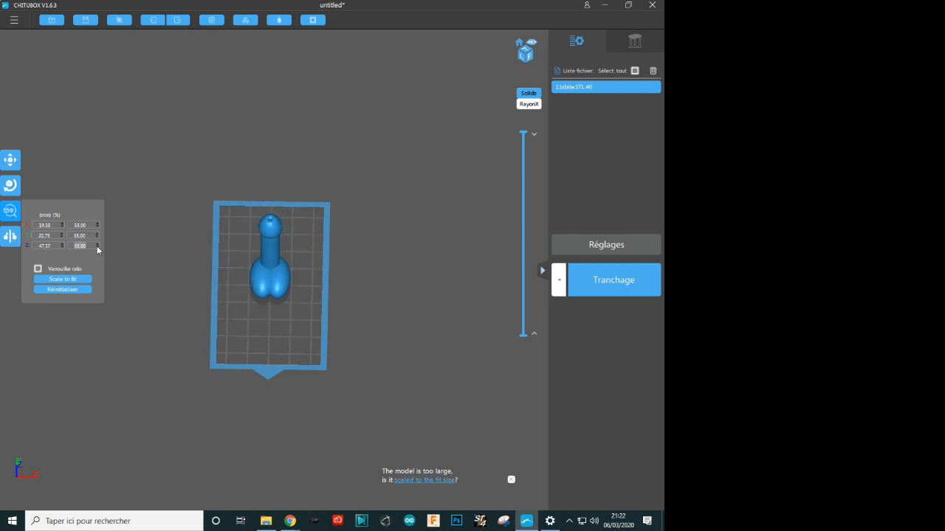
left_click(97, 246)
left_click(97, 246)
left_click(97, 246)
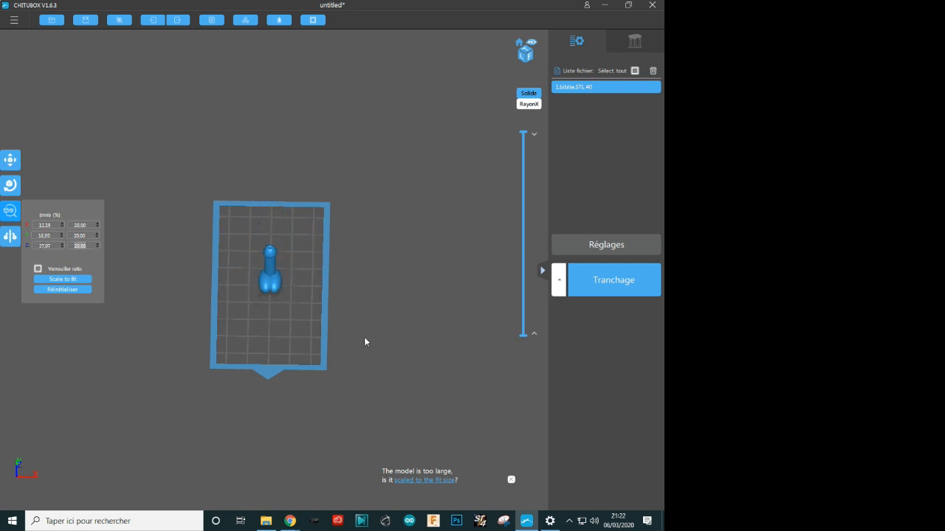
left_click(294, 355)
left_click_drag(294, 357, 359, 325)
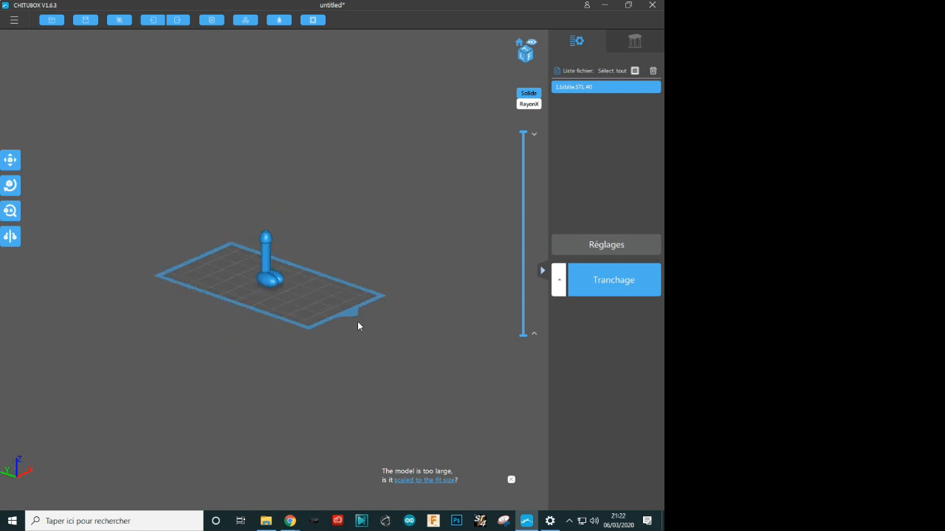
Step: Reduce the model's uniform scale to 10%
left_click(11, 212)
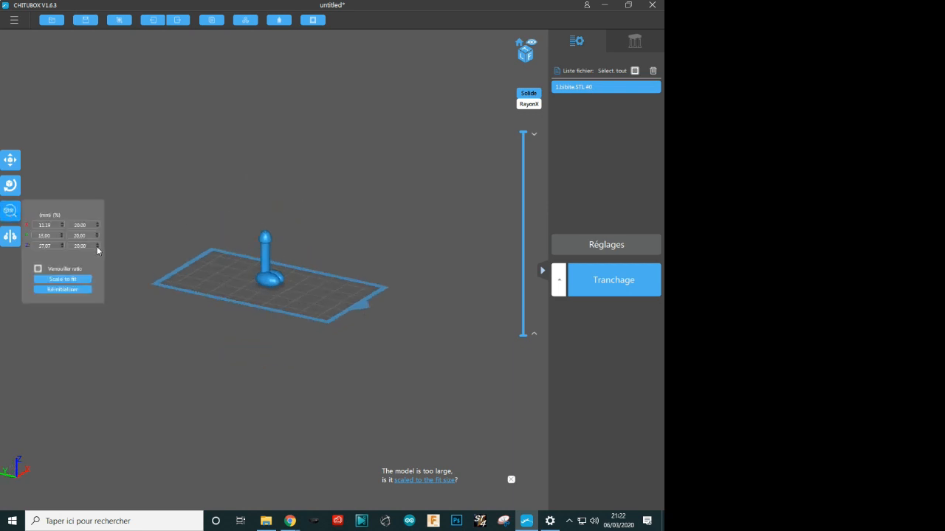
left_click(96, 247)
left_click(97, 247)
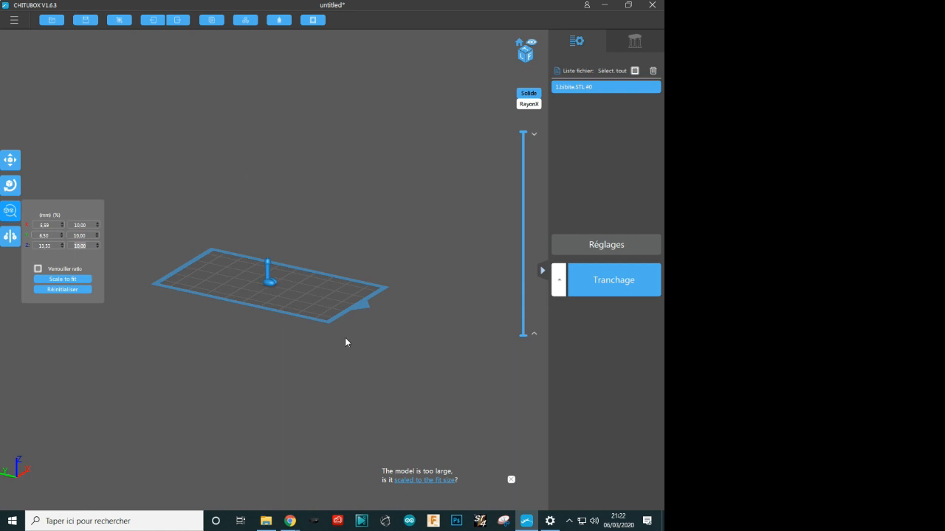
left_click(315, 313)
left_click_drag(316, 313, 266, 344)
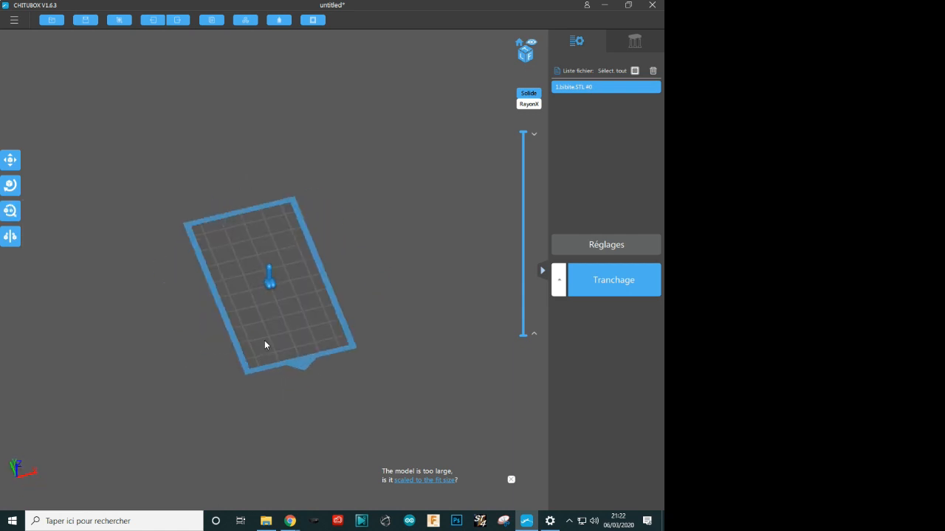
Step: Set the model's uniform scale to 14%
left_click(10, 211)
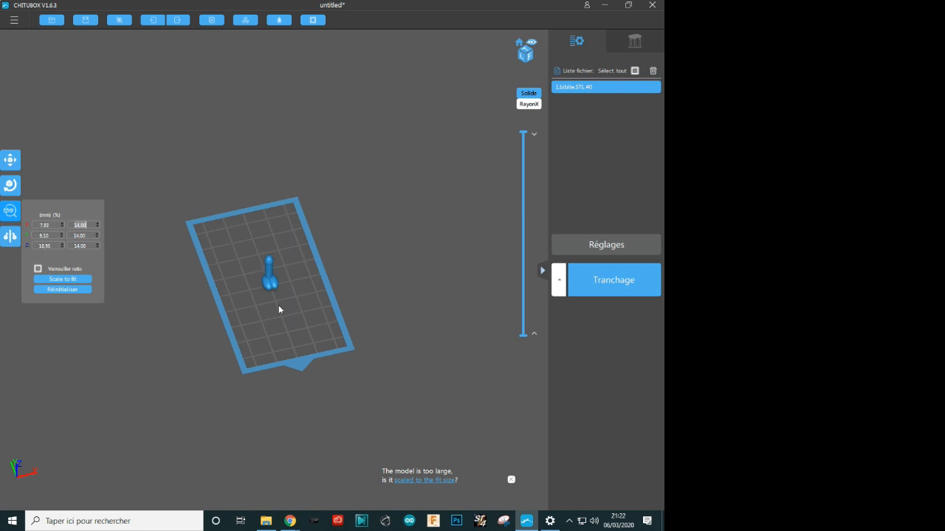
left_click_drag(278, 305, 233, 268)
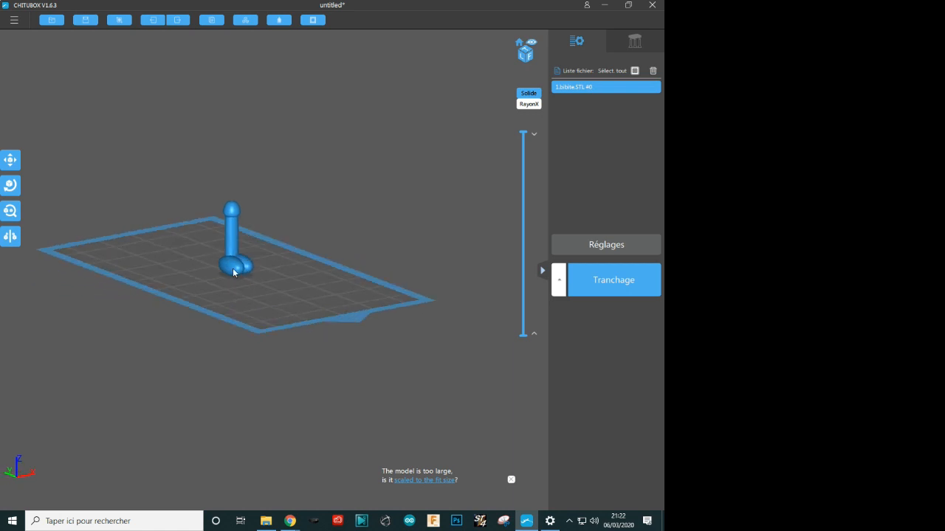
left_click(12, 214)
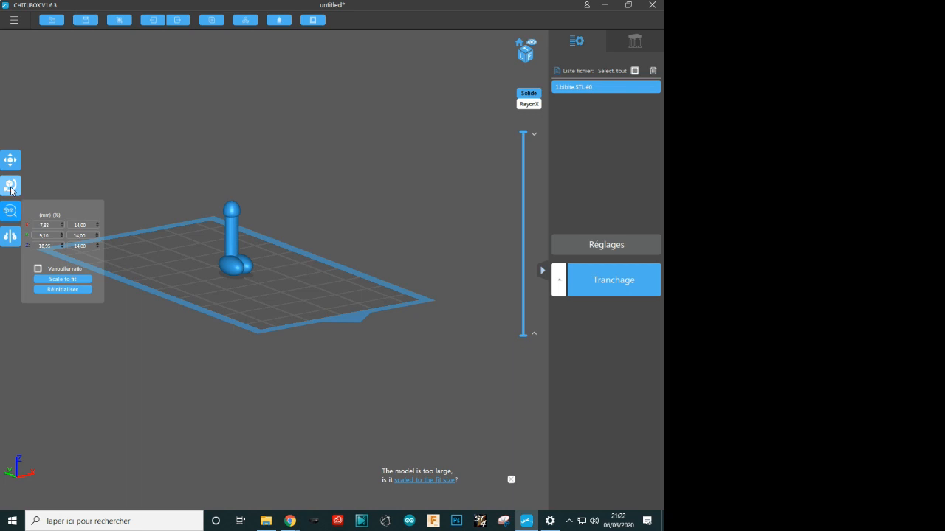
Step: Tilt the model about 29° around the X axis
left_click(10, 185)
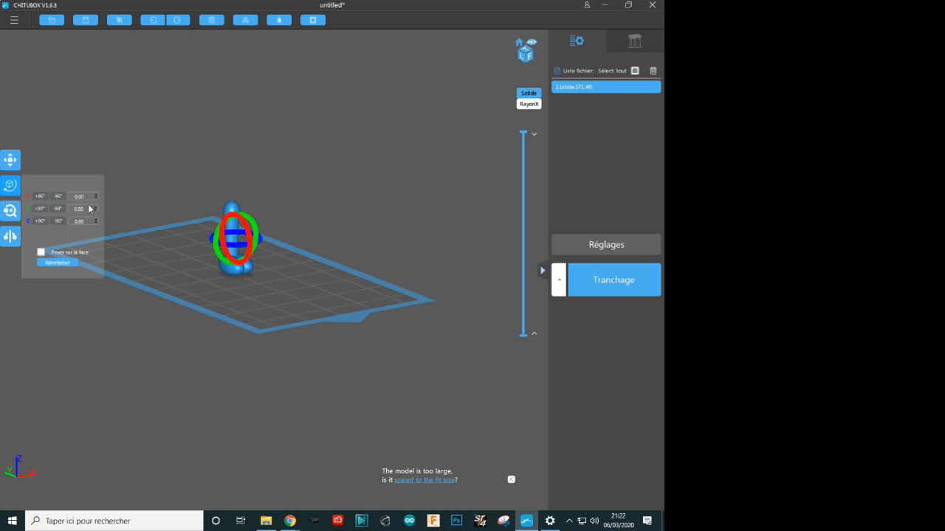
left_click_drag(254, 324, 308, 321)
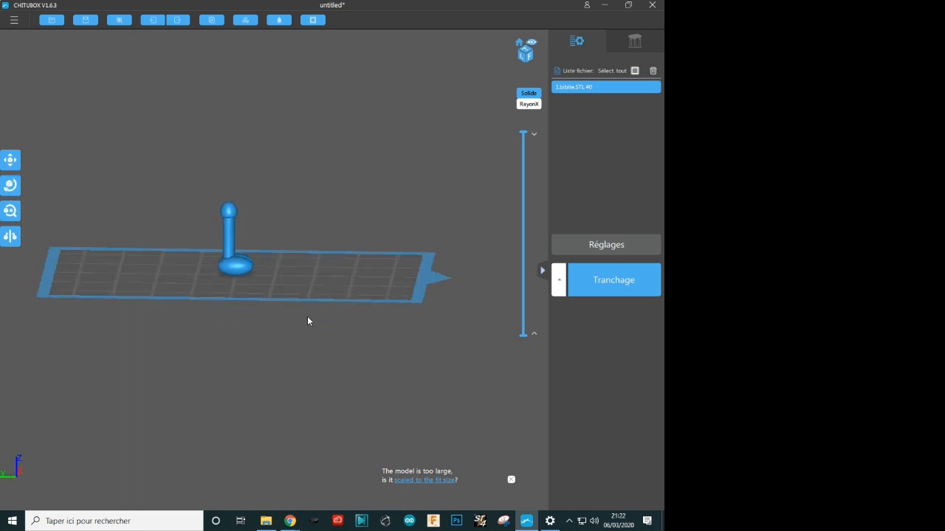
left_click(17, 185)
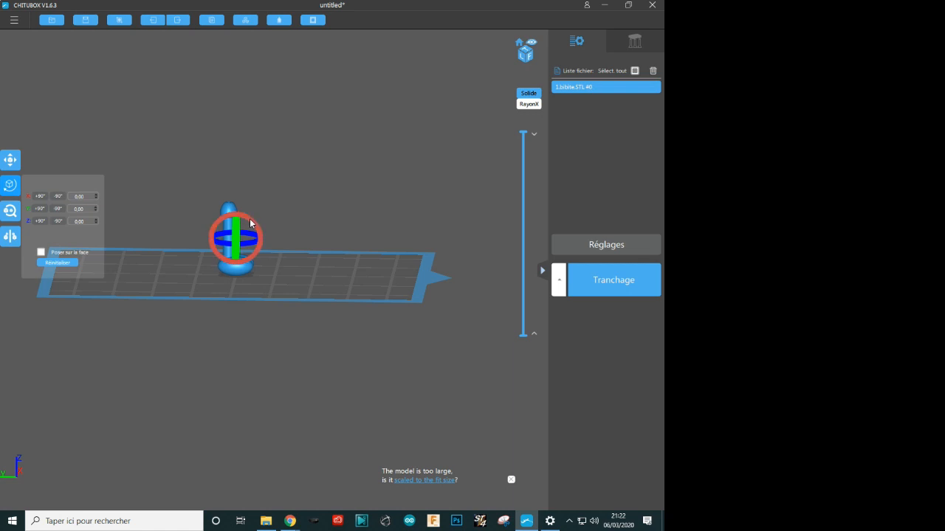
left_click_drag(253, 223, 257, 234)
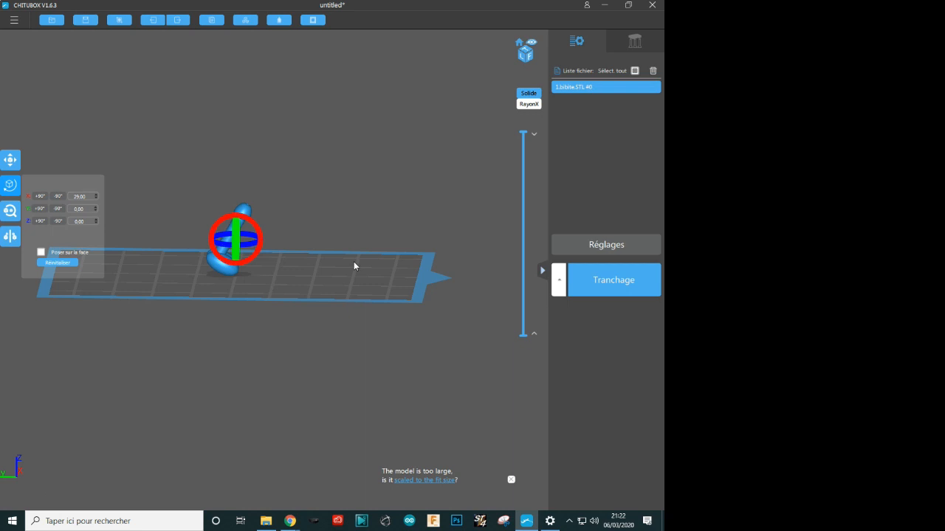
left_click(10, 186)
left_click_drag(471, 265, 273, 306)
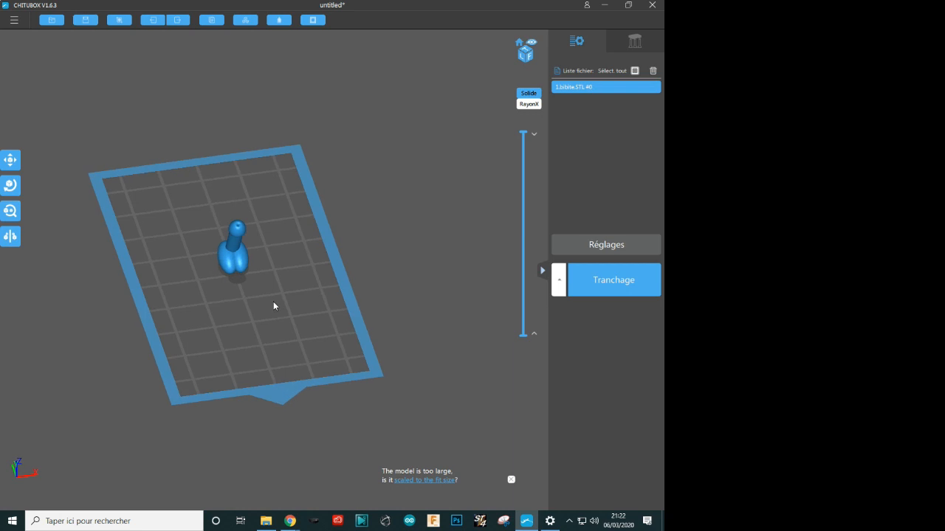
Step: Clone the tilted model until eight copies stand on the build plate
left_click(247, 22)
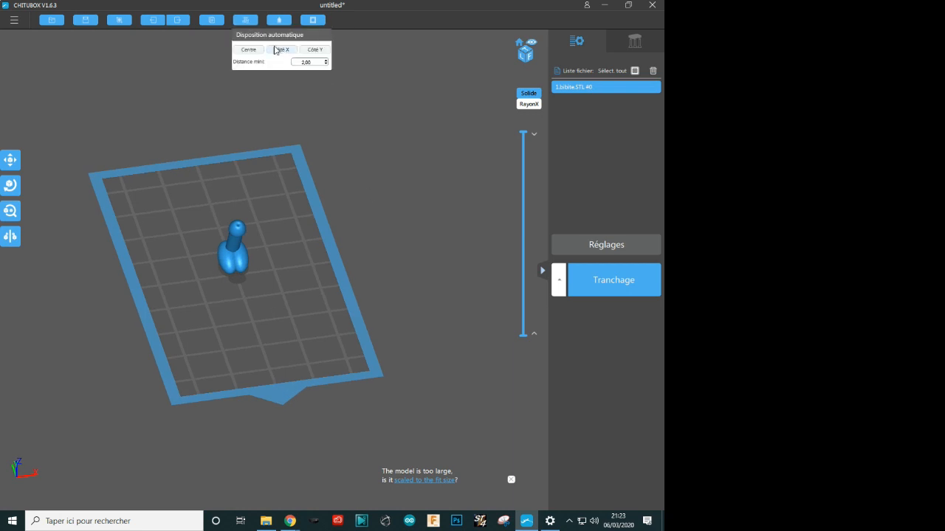
left_click(215, 24)
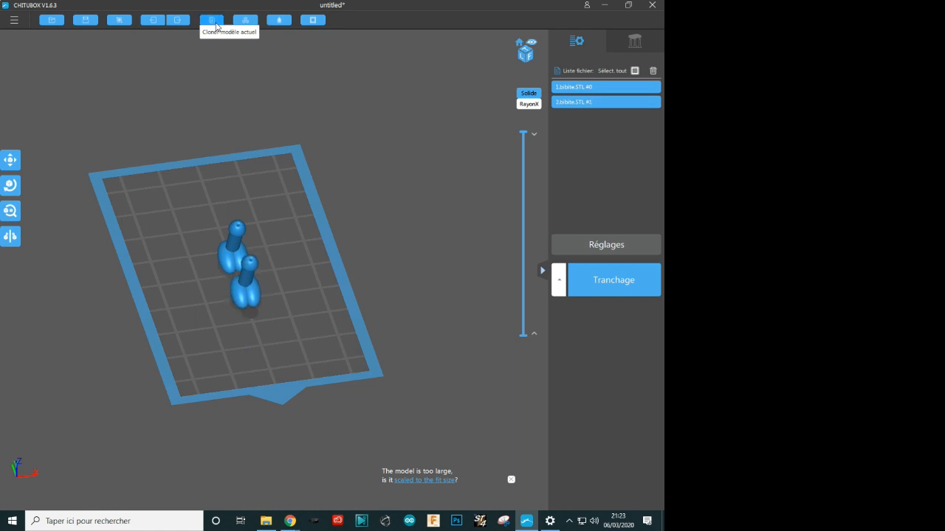
left_click(215, 22)
left_click(215, 22)
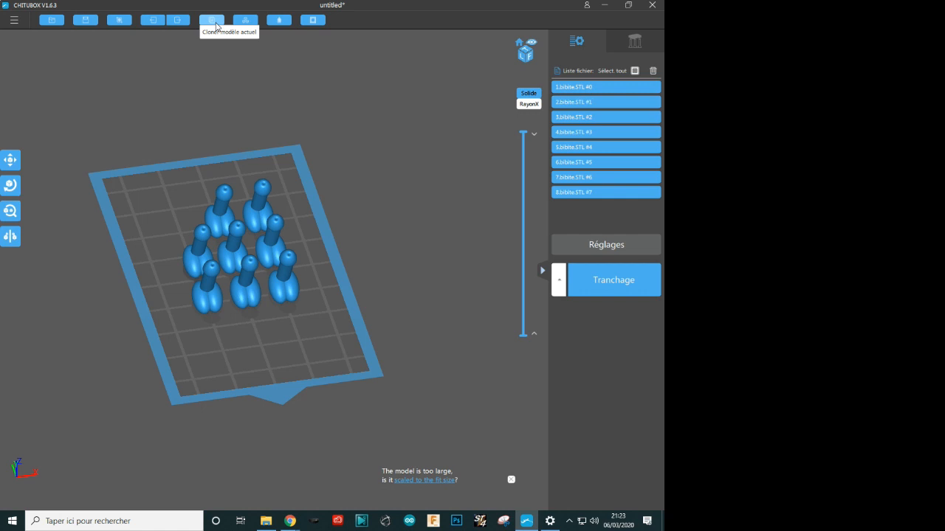
Step: Deselect all models except the last copy and clone it until 30 models fill the build plate
left_click(634, 75)
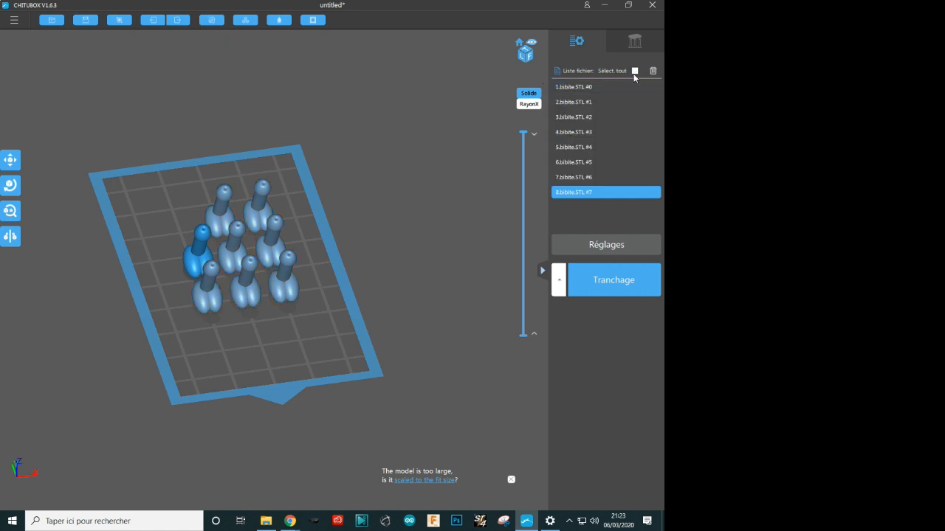
left_click(212, 26)
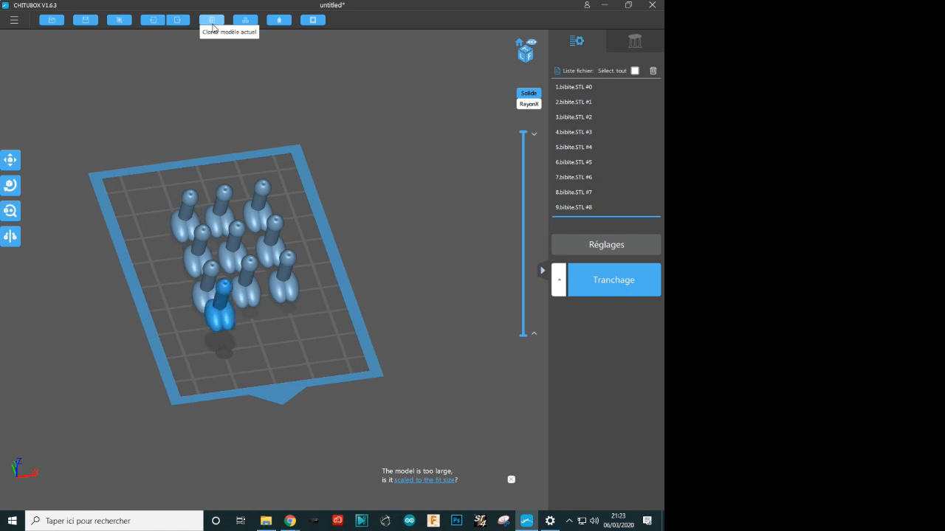
left_click(212, 26)
left_click(213, 26)
left_click(213, 27)
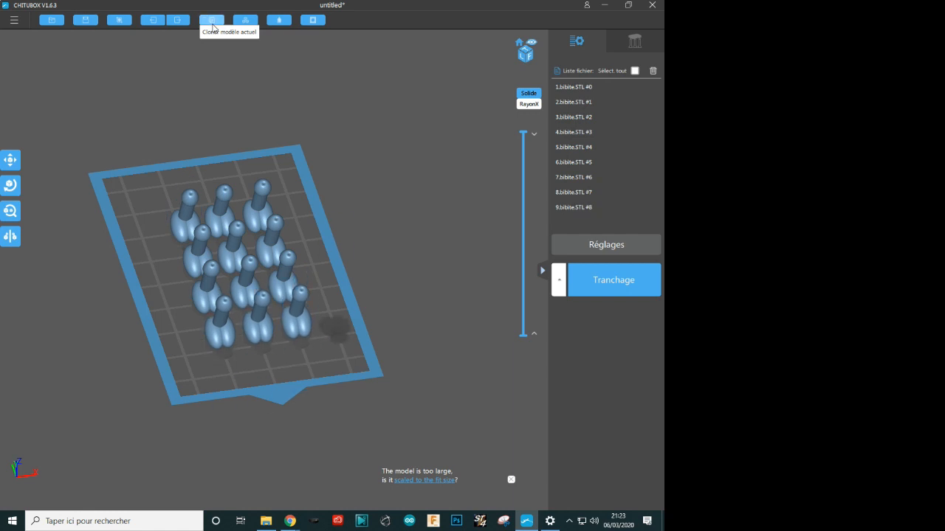
left_click(213, 27)
left_click(213, 27)
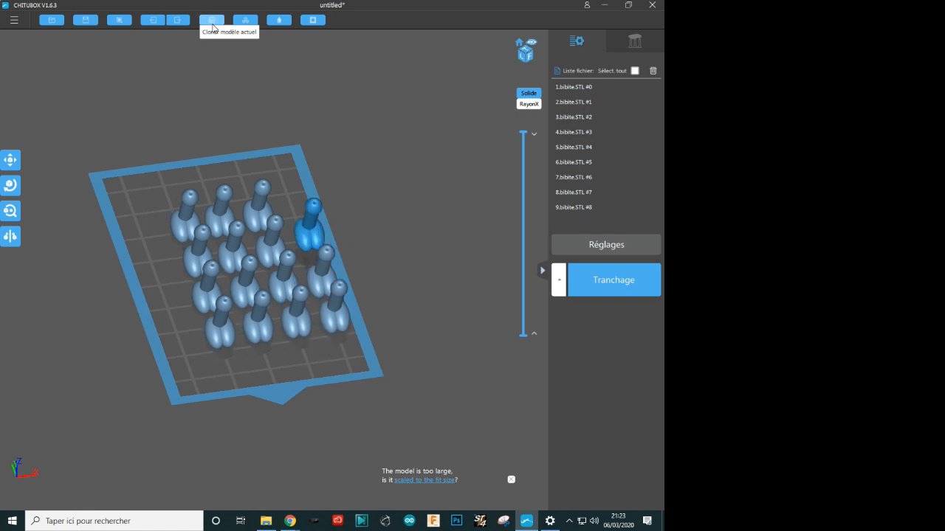
left_click(212, 27)
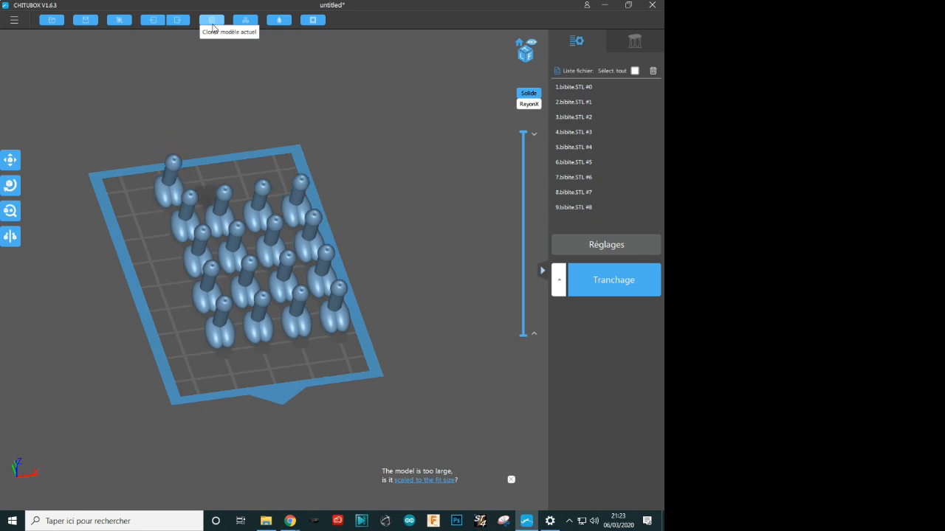
left_click(213, 26)
left_click(213, 27)
left_click(212, 27)
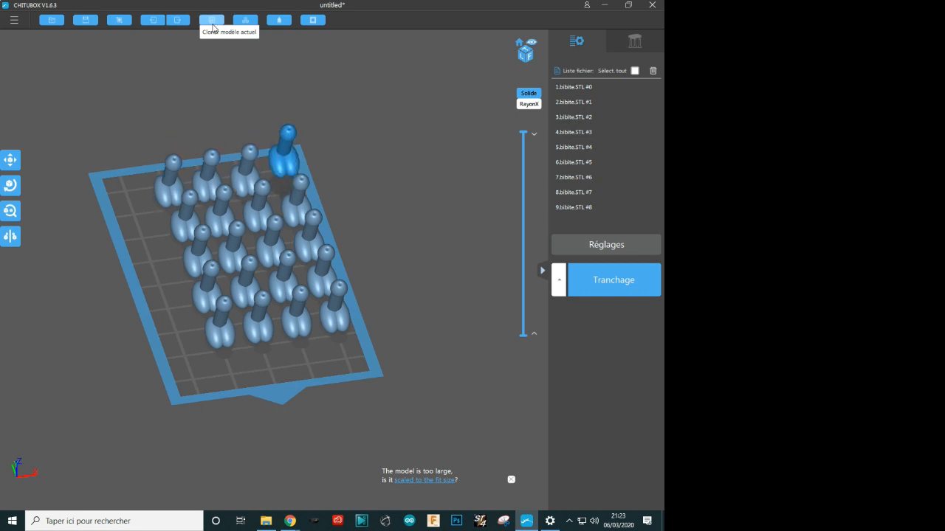
left_click(212, 27)
left_click(212, 27)
left_click(212, 27)
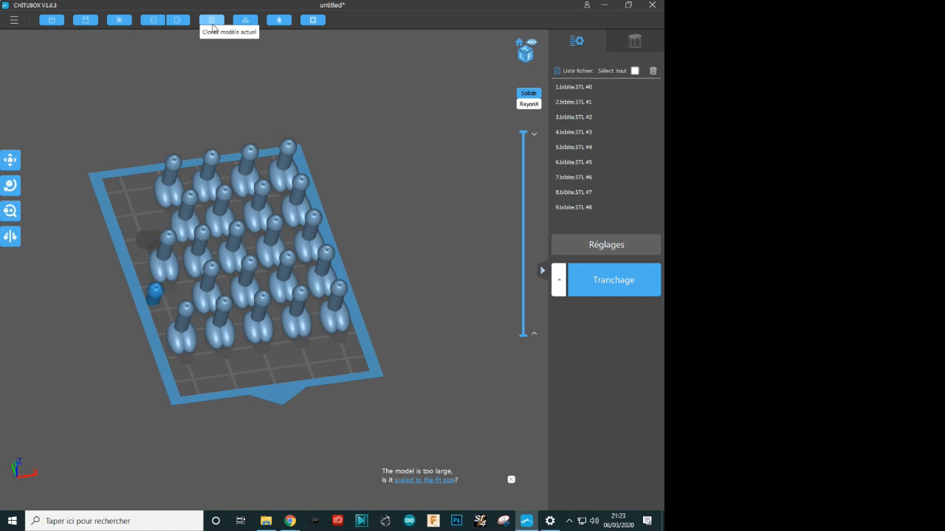
left_click(212, 27)
left_click(213, 27)
left_click(213, 26)
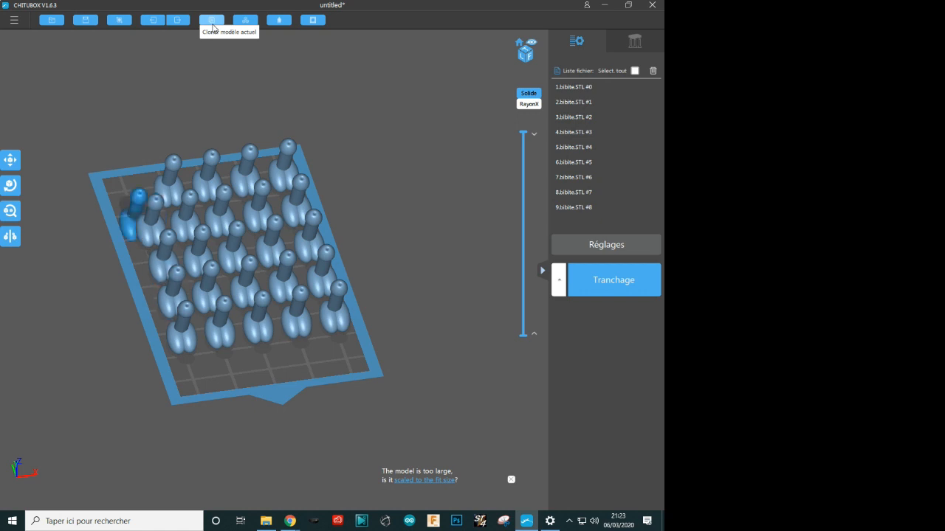
left_click(212, 27)
left_click(212, 26)
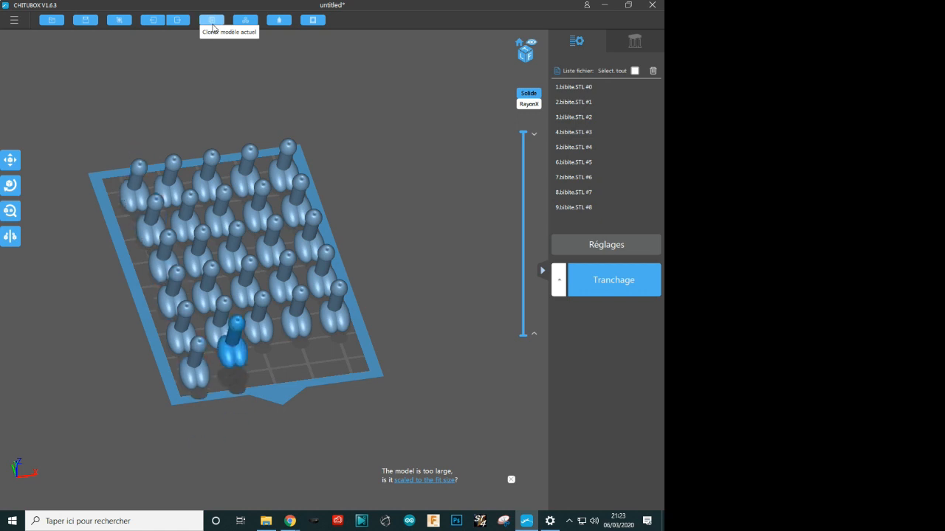
left_click(213, 27)
left_click(212, 26)
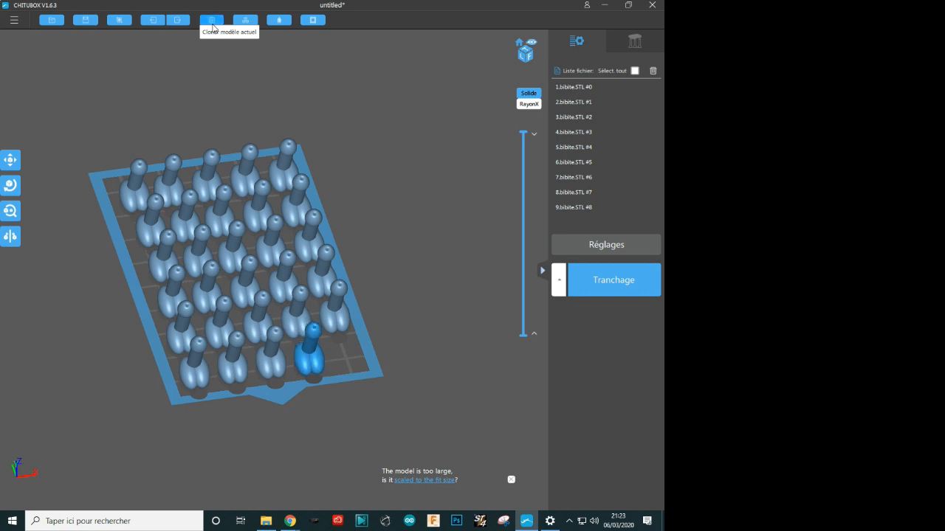
left_click(212, 27)
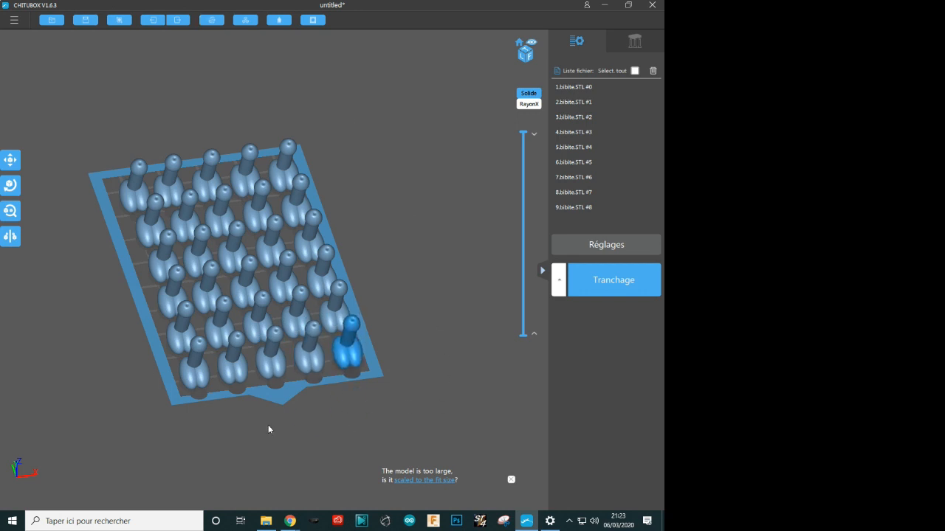
Step: Select all models and shift them together slightly towards the back of the build plate
left_click(635, 71)
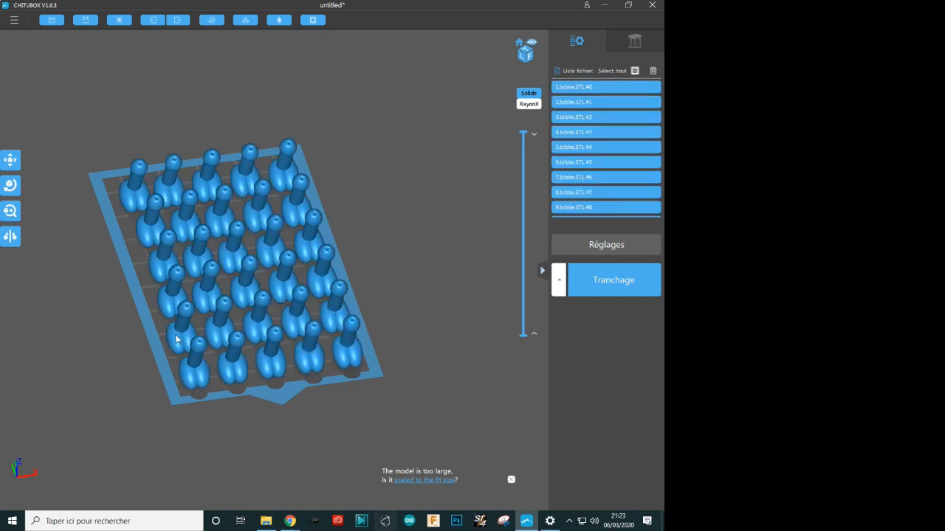
left_click_drag(170, 247, 169, 242)
left_click_drag(179, 396, 261, 390)
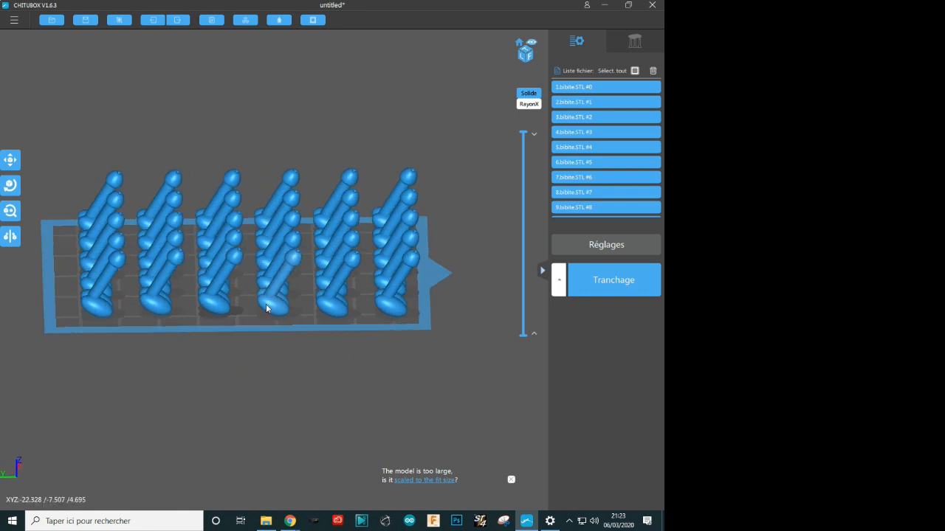
left_click_drag(268, 308, 257, 310)
Step: Examine the undersides of the tilted models against the build plate from below and from the side
left_click_drag(420, 325, 331, 286)
scroll(330, 281, "up", 8)
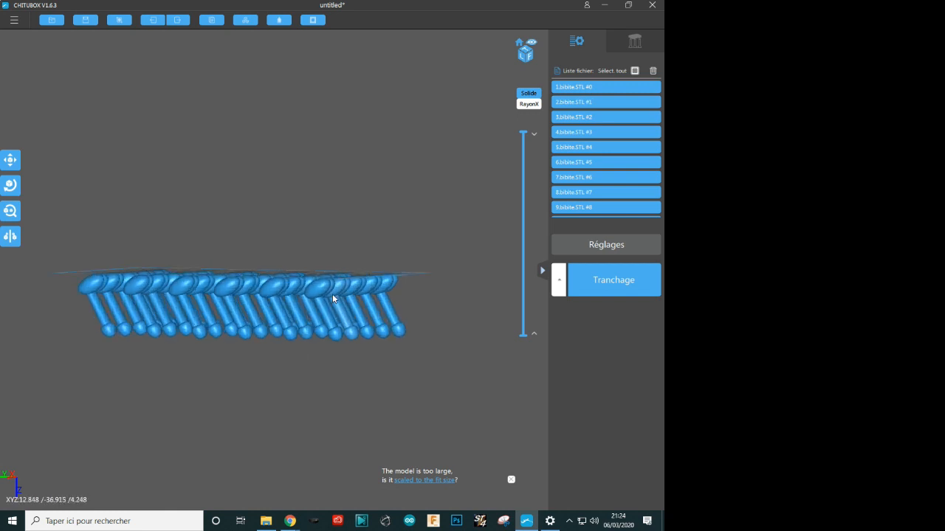
left_click_drag(279, 301, 309, 310)
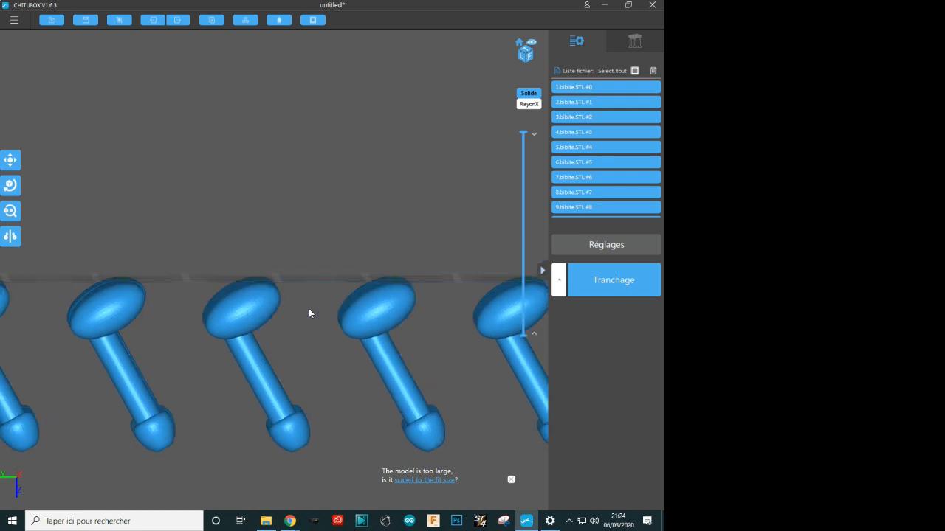
mouse_move(524, 133)
left_mouse_down()
mouse_move(492, 224)
mouse_move(472, 333)
mouse_move(482, 264)
mouse_move(473, 208)
mouse_move(436, 128)
mouse_move(413, 147)
left_mouse_up()
right_click_drag(366, 256, 240, 298)
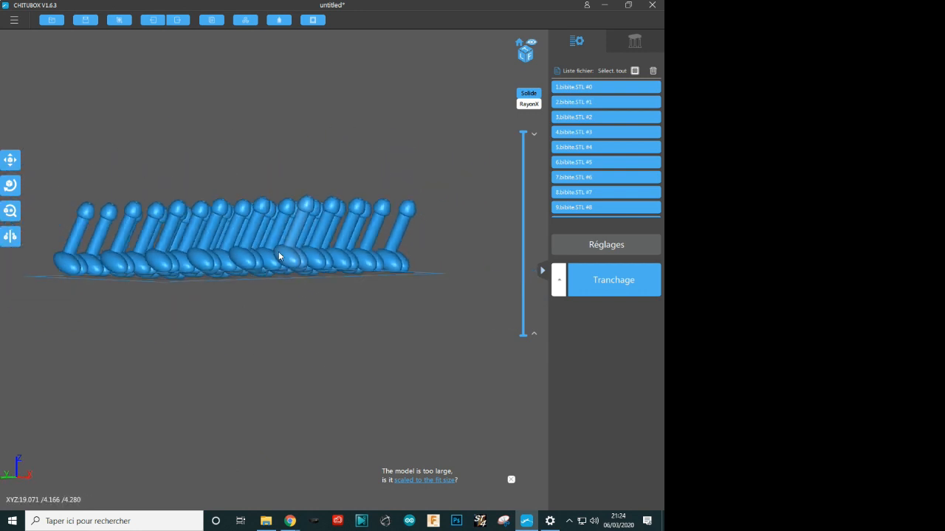
right_click_drag(274, 269, 322, 318)
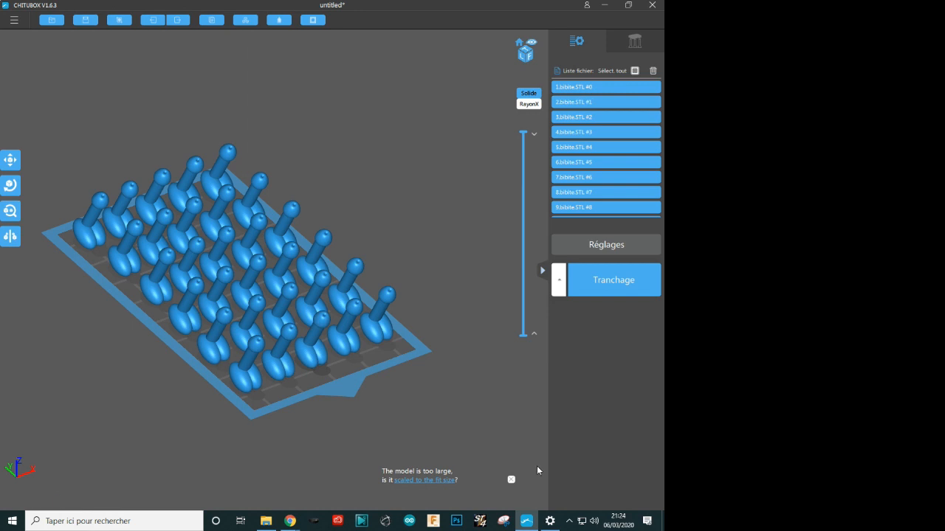
Step: Generate automatic medium supports for all models, and remove all of them again
left_click(639, 42)
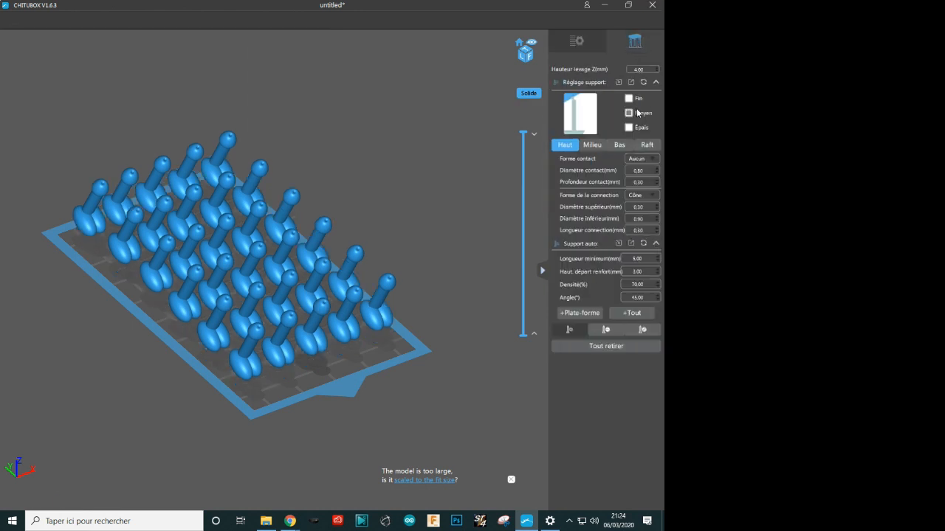
left_click(640, 318)
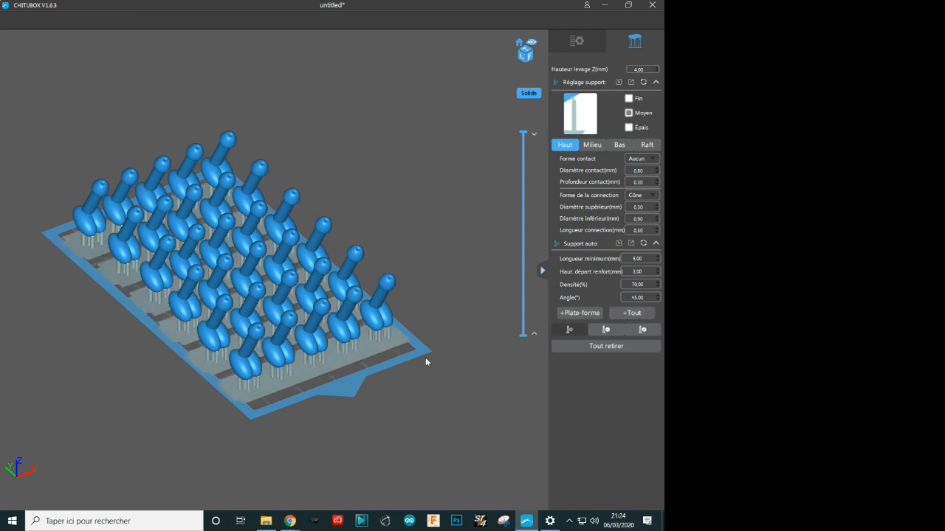
right_click_drag(348, 374, 299, 399)
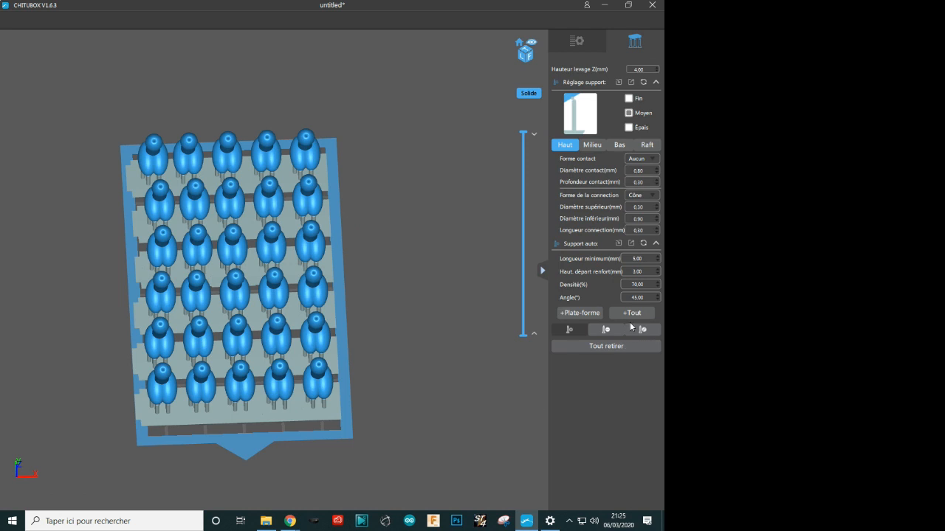
left_click(619, 346)
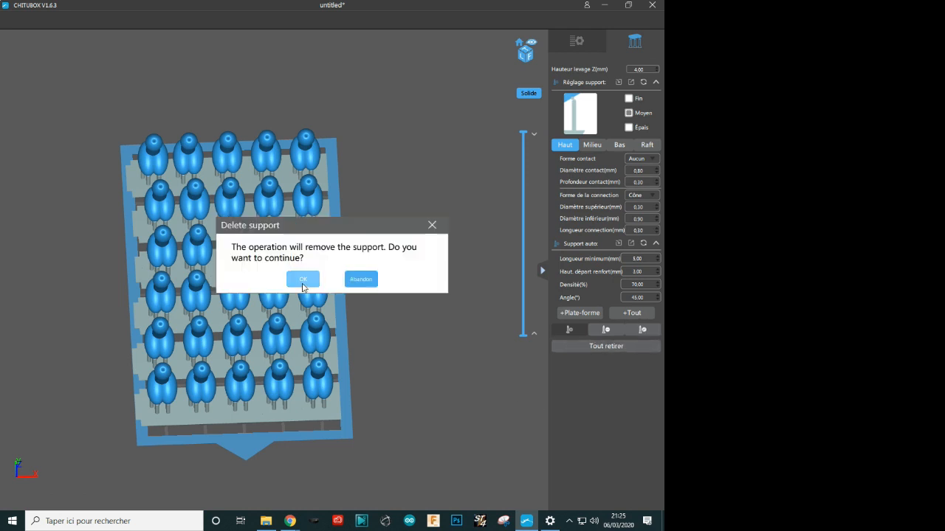
left_click(302, 281)
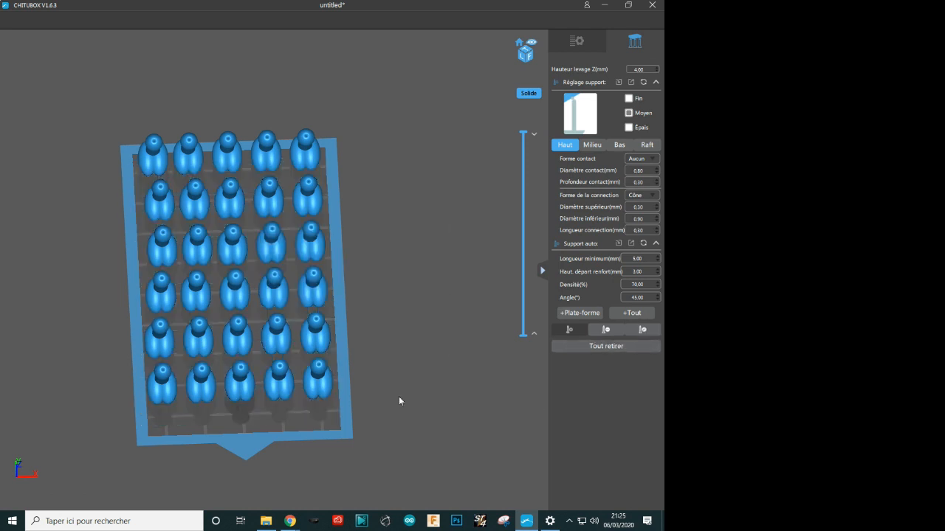
Step: Deselect all models and delete the six copies in the leftmost column of the build plate, one by one
left_click(585, 43)
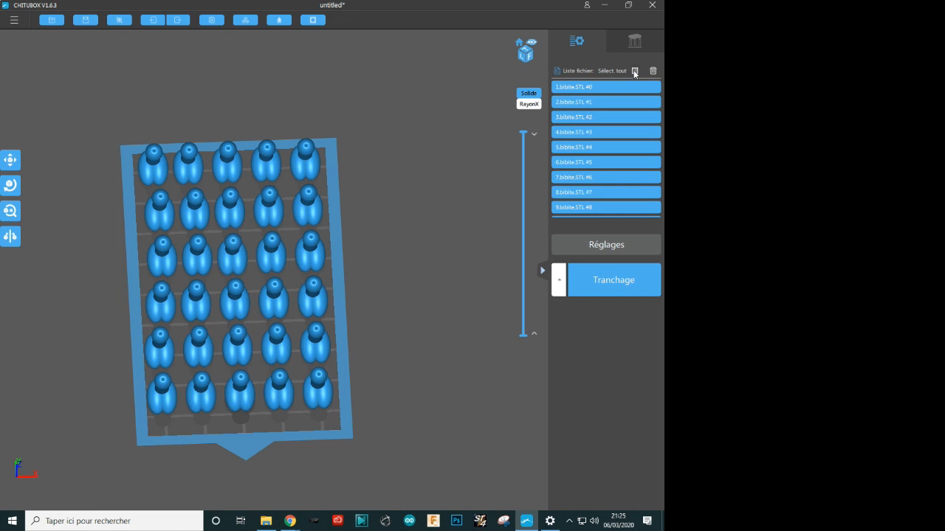
left_click(634, 72)
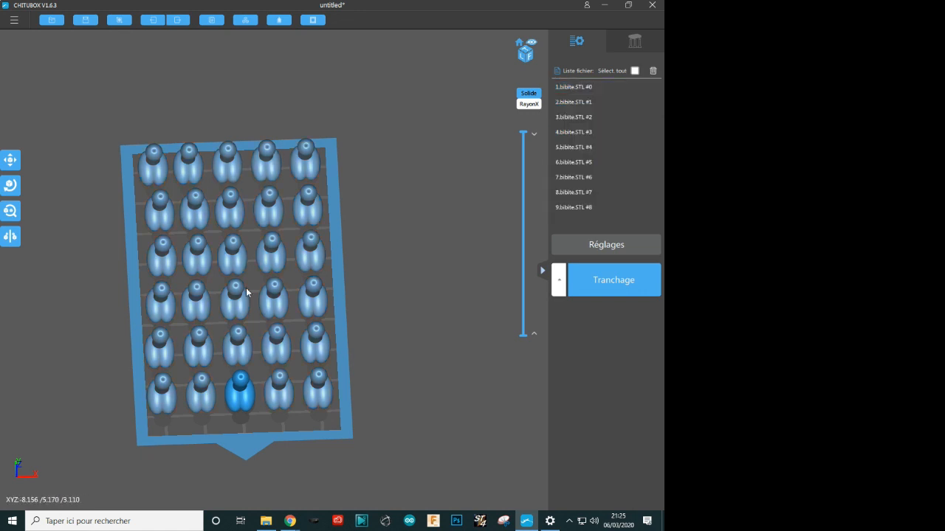
left_click(157, 398)
key("Delete")
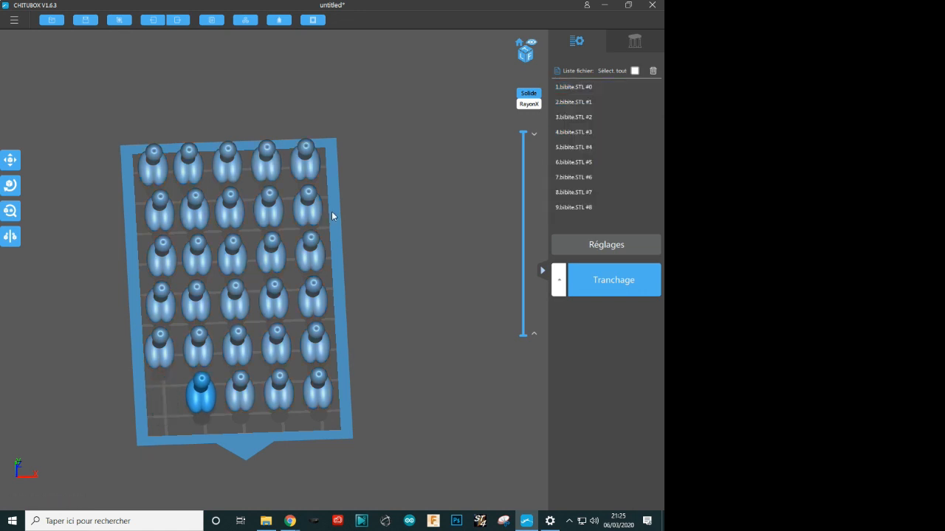
left_click(148, 347)
key("Delete")
left_click(149, 297)
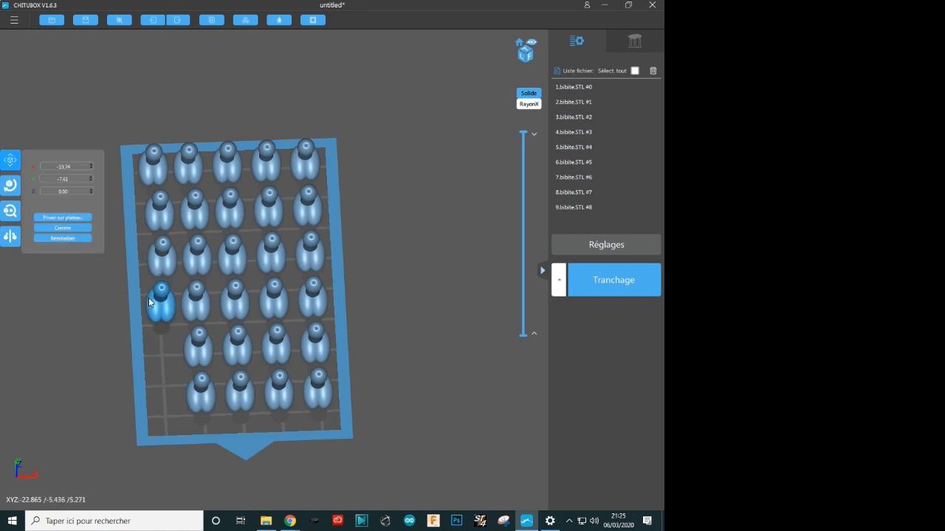
key("Delete")
left_click(162, 258)
key("Delete")
left_click(161, 220)
key("Delete")
left_click(158, 177)
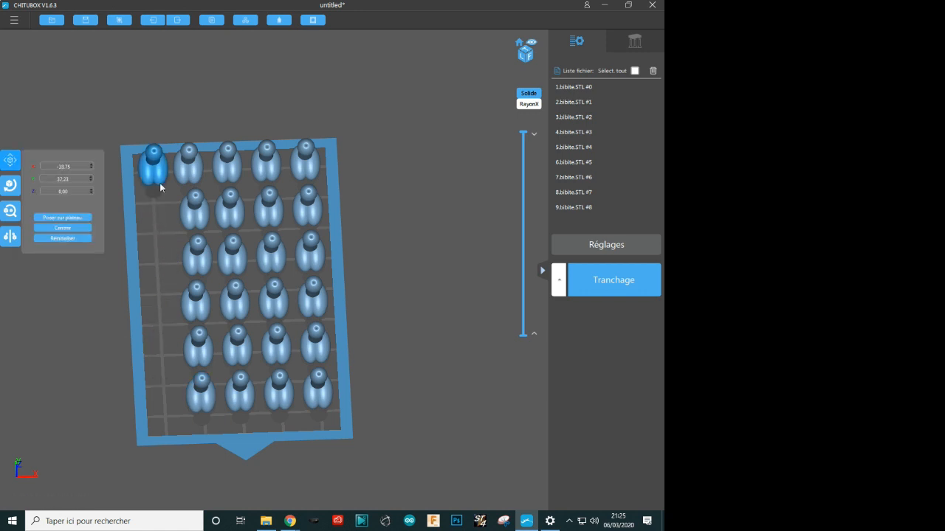
key("Delete")
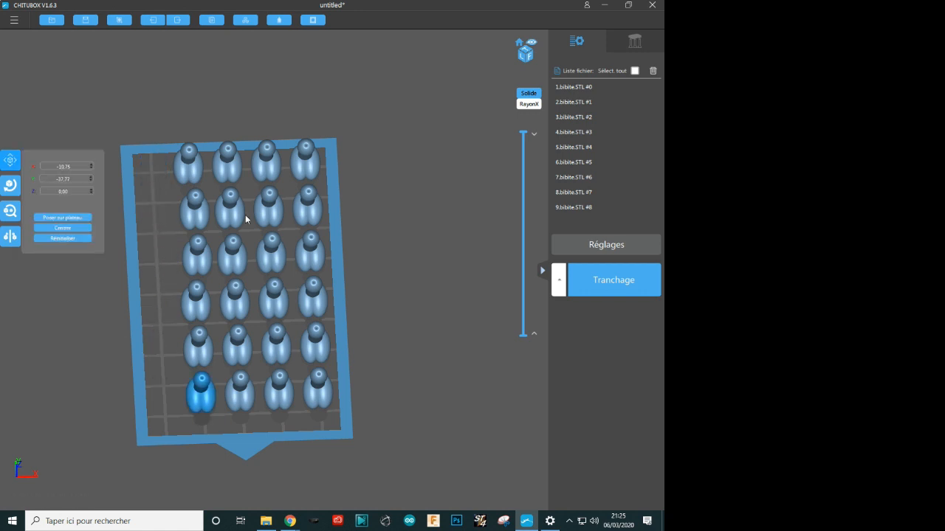
Step: Select all remaining models and shift them together into the freed space and slightly towards the back of the build plate
left_click(635, 71)
left_click_drag(238, 379, 221, 392)
left_click_drag(154, 426, 244, 406)
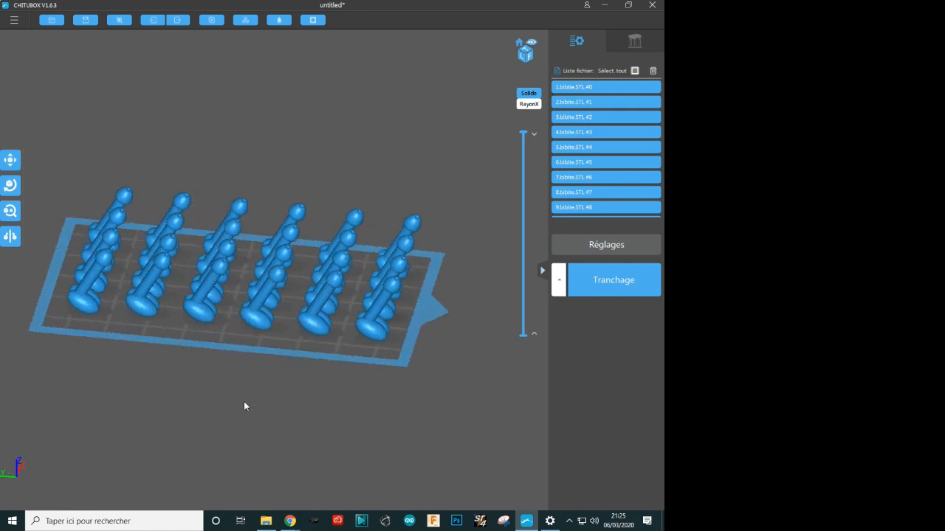
right_click_drag(244, 402, 245, 400)
left_click(263, 311)
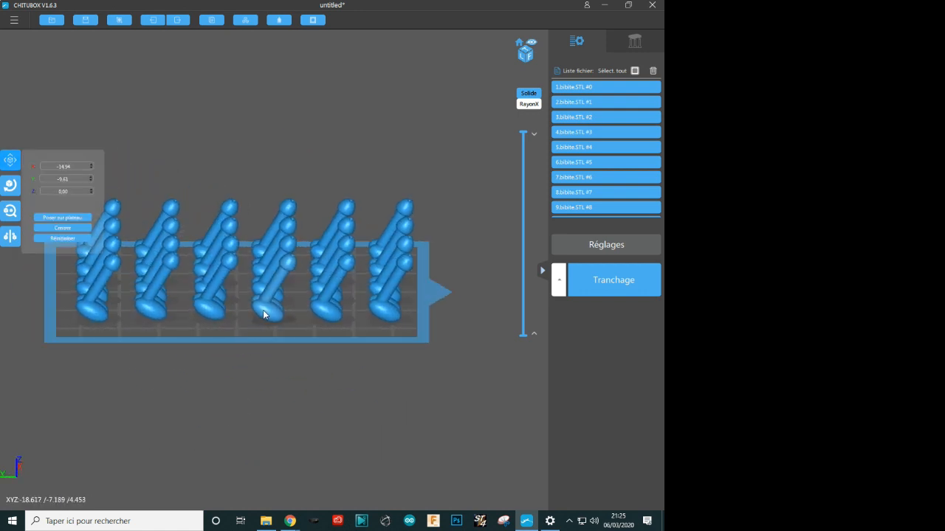
left_click_drag(264, 314, 257, 311)
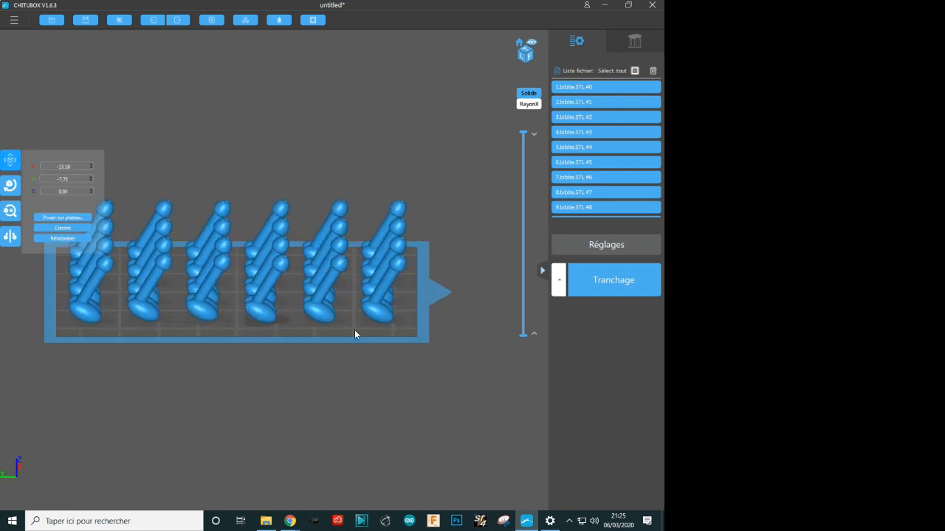
left_click_drag(355, 334, 280, 341)
Step: Generate automatic medium supports for all remaining models with 70% density and a 45° angle
left_click(631, 41)
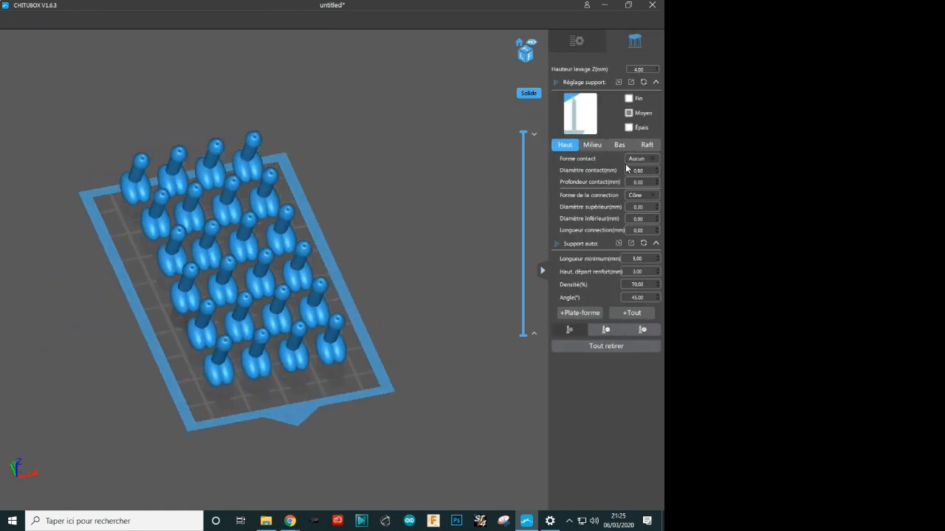
left_click(638, 314)
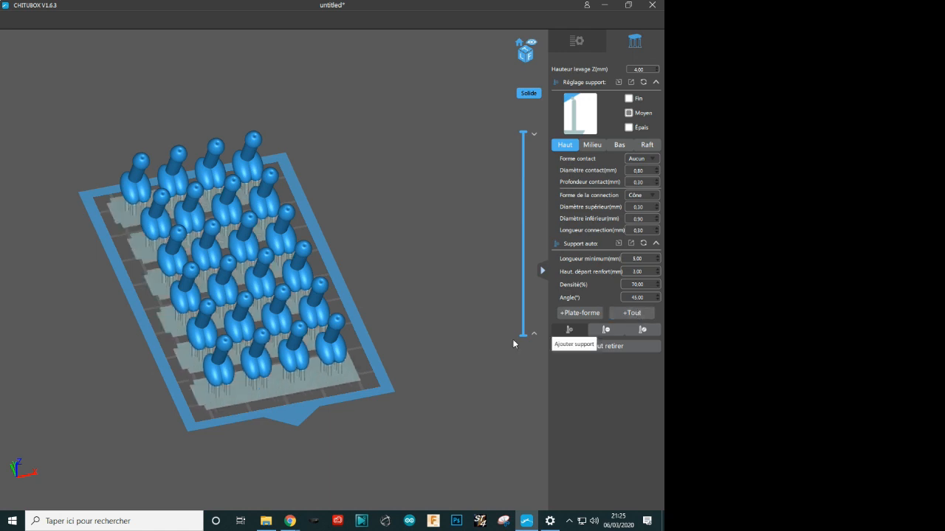
left_click_drag(388, 395, 361, 420)
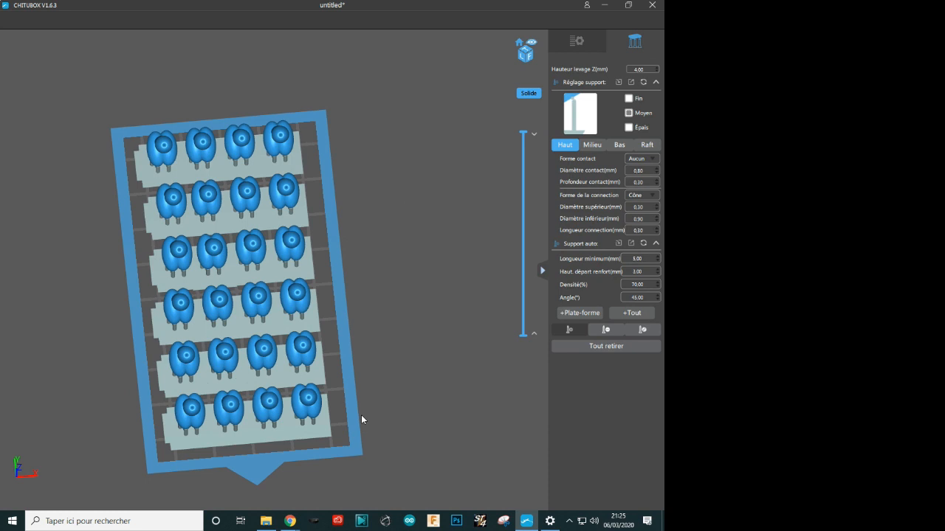
left_click_drag(362, 418, 445, 361)
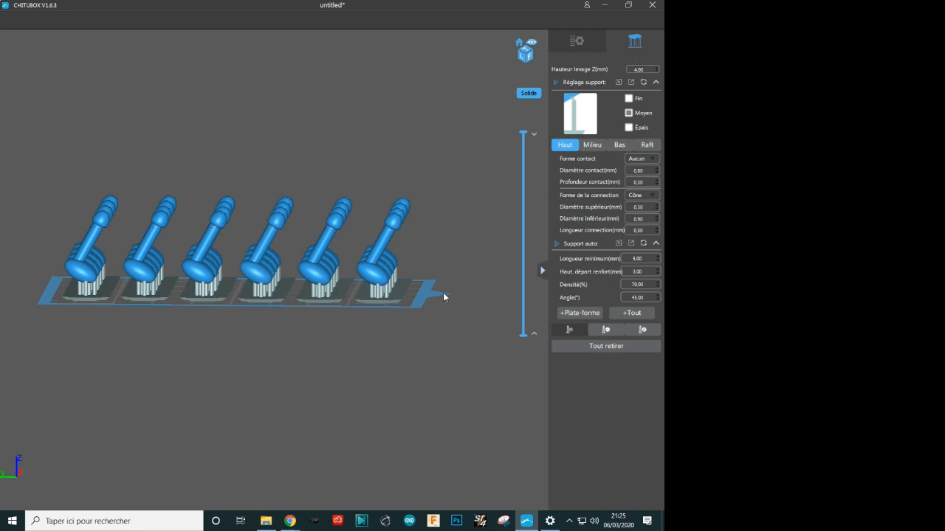
left_click_drag(443, 295, 355, 329)
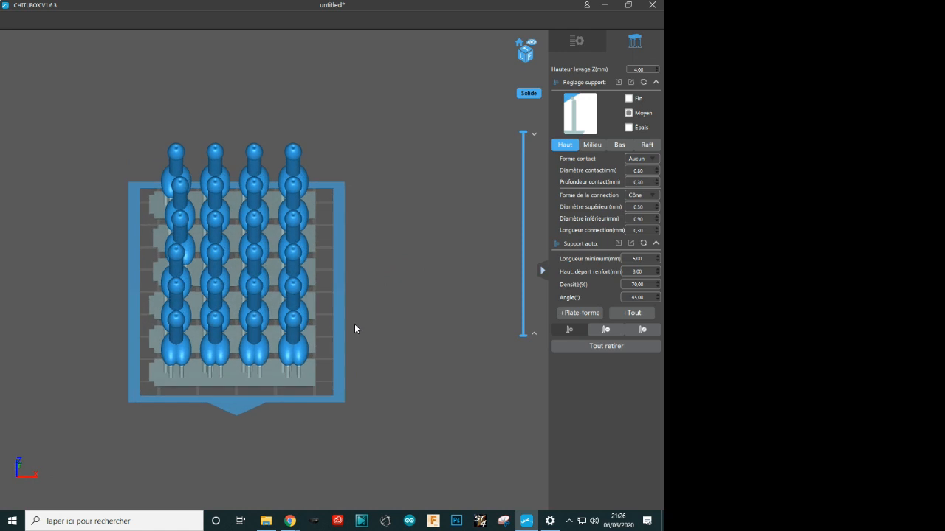
Step: Inspect the supports beneath the models and the overhanging tips from the front and the side
left_click(650, 329)
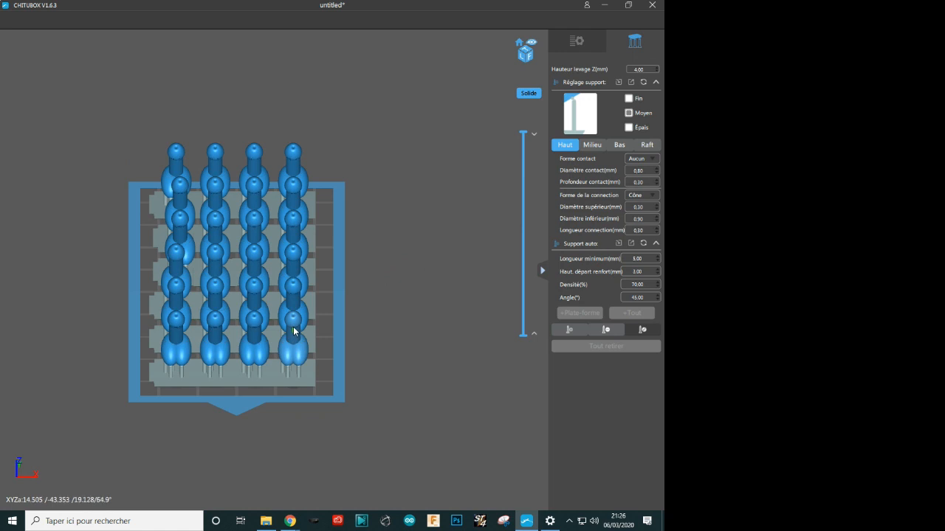
scroll(293, 356, "down", 2)
scroll(290, 356, "up", 4)
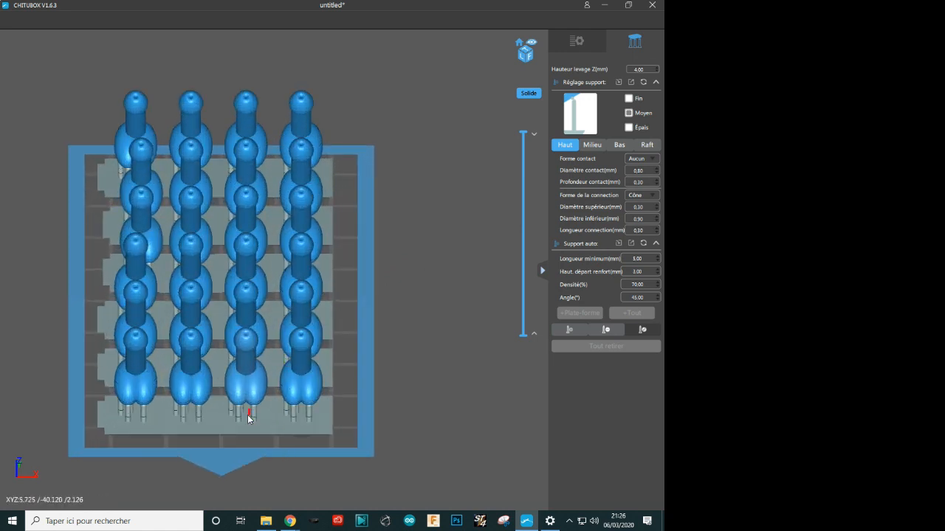
left_click_drag(256, 439, 214, 409)
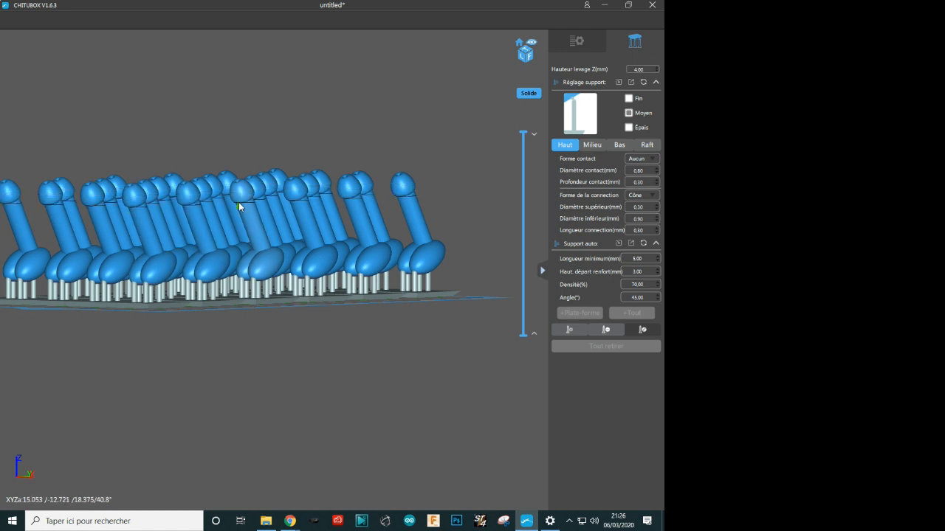
right_click_drag(165, 305, 214, 319)
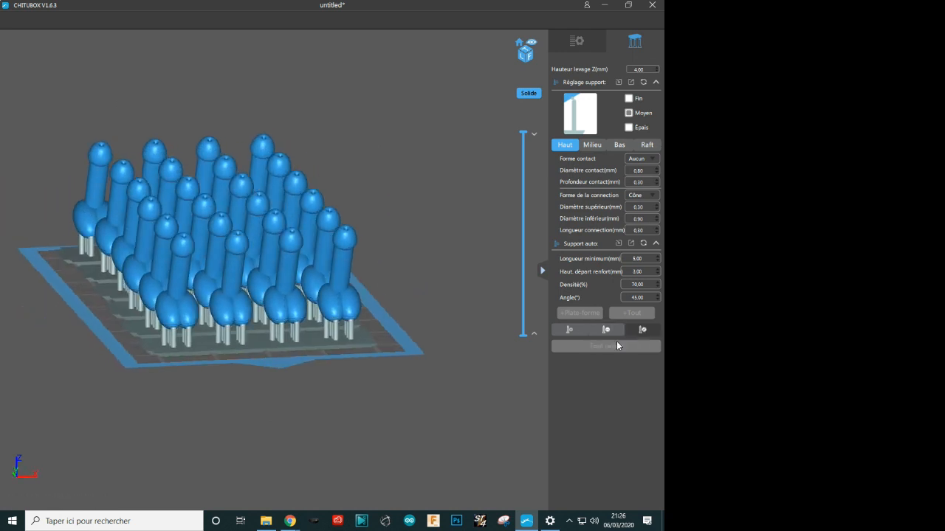
Step: Add one manual support under the overhanging tip of each of the four front-row models
left_click(573, 332)
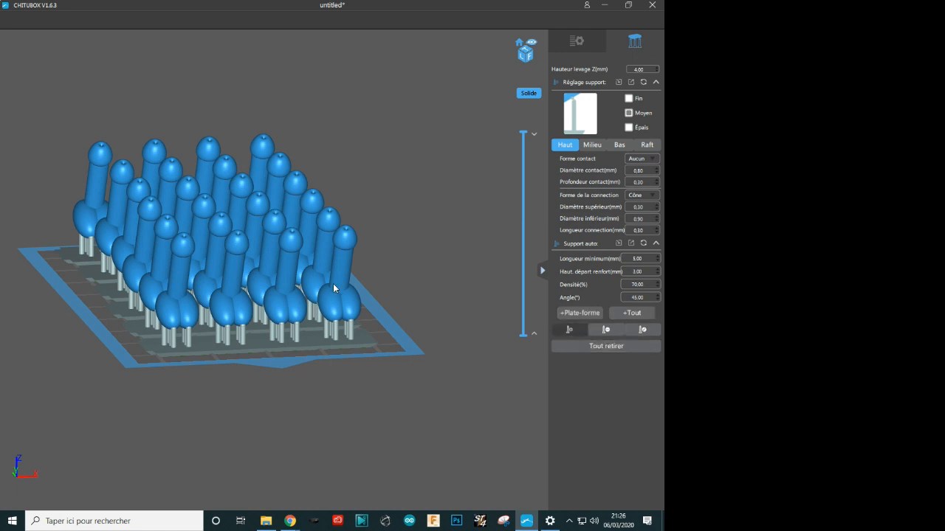
left_click(183, 257)
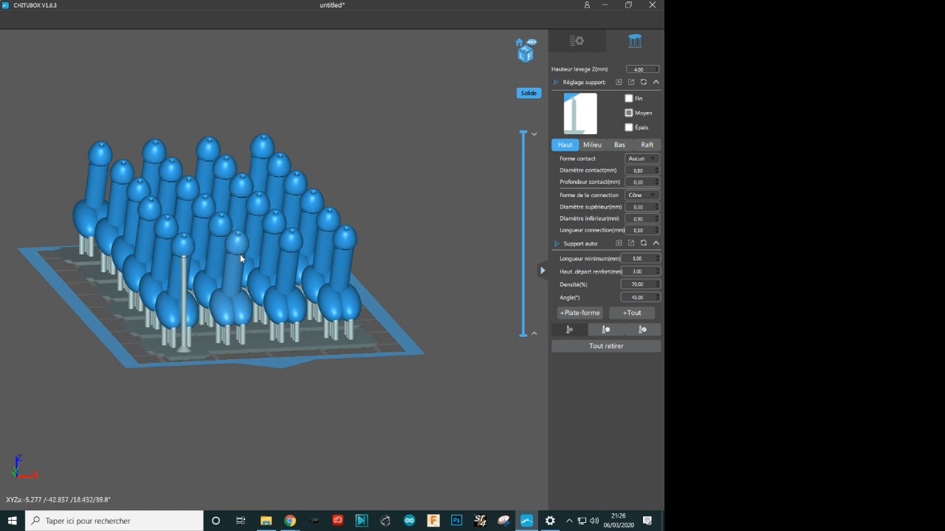
left_click(240, 254)
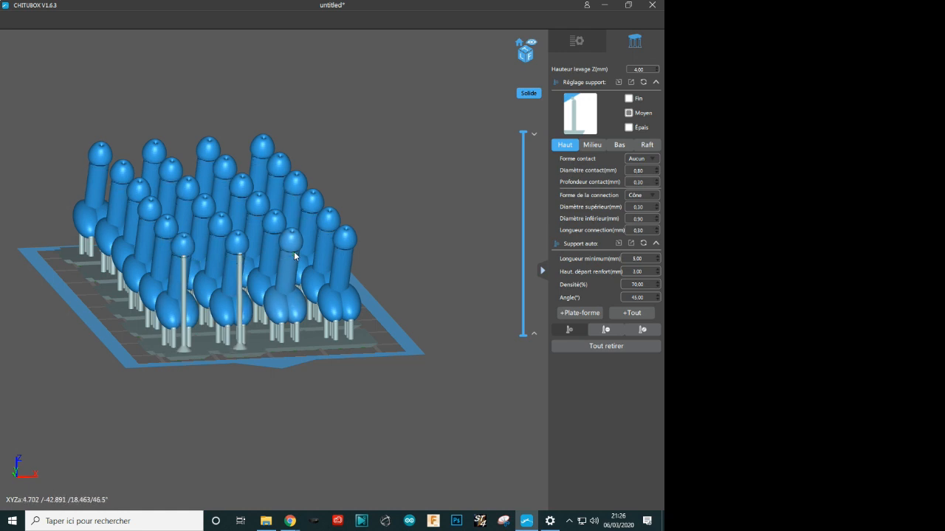
left_click(294, 252)
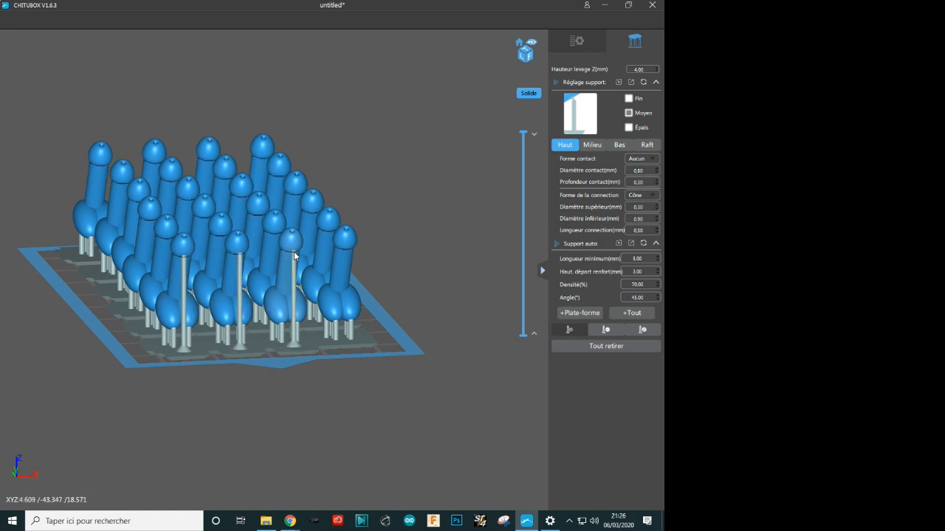
left_click(349, 252)
scroll(439, 304, "up", 3)
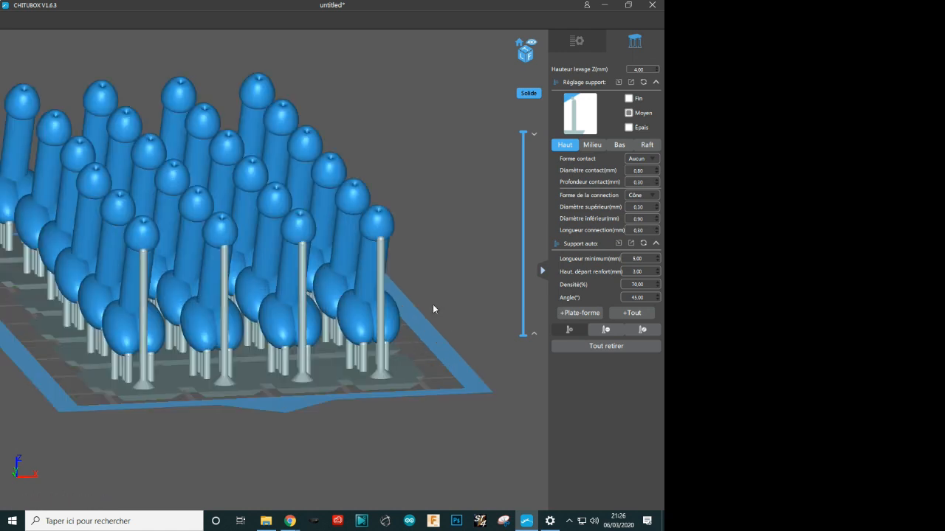
scroll(433, 310, "up", 3)
right_click_drag(238, 347, 273, 337)
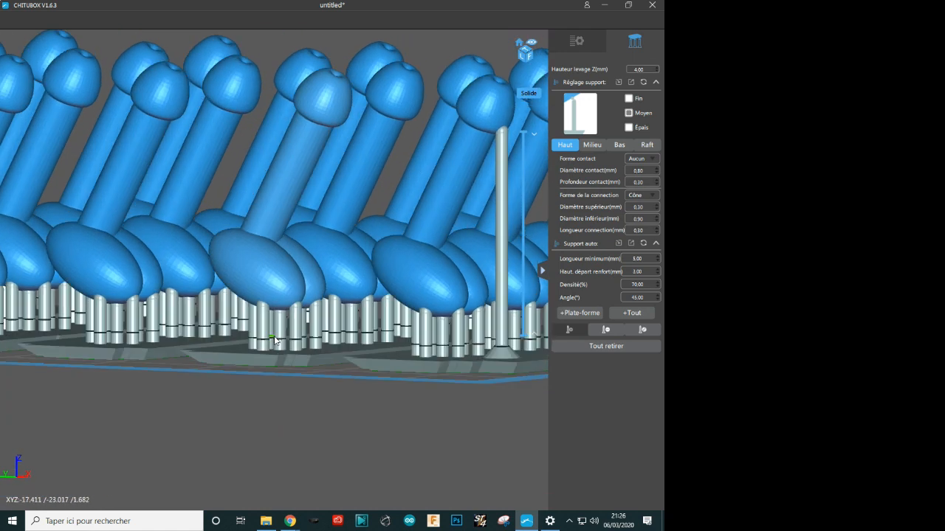
Step: Remove all existing supports and generate automatic thick supports for all models with 70% density and a 45° angle
scroll(274, 338, "up", 3)
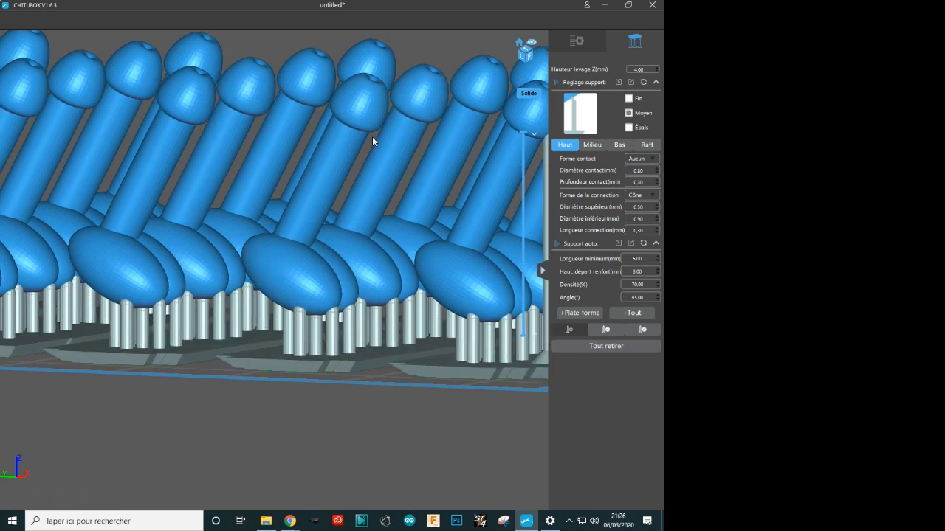
right_click_drag(418, 359, 468, 302)
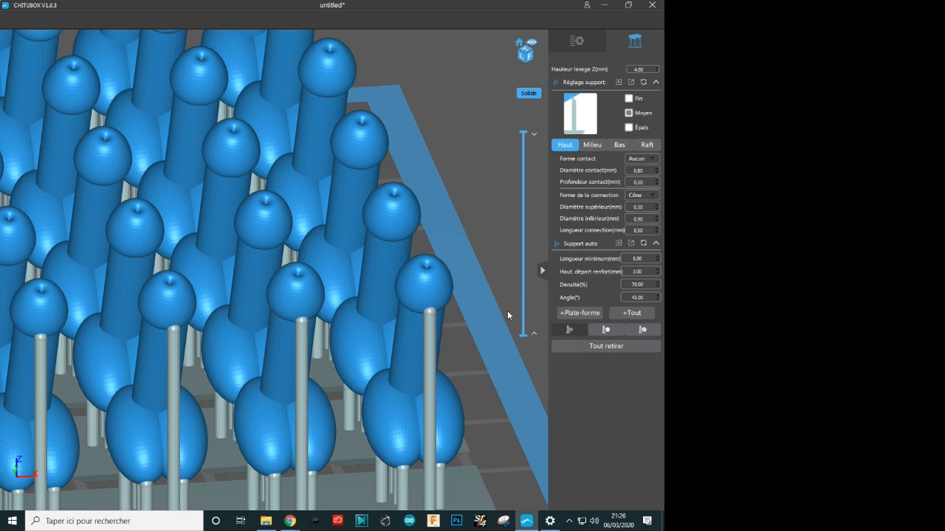
scroll(506, 316, "down", 1)
left_click(633, 347)
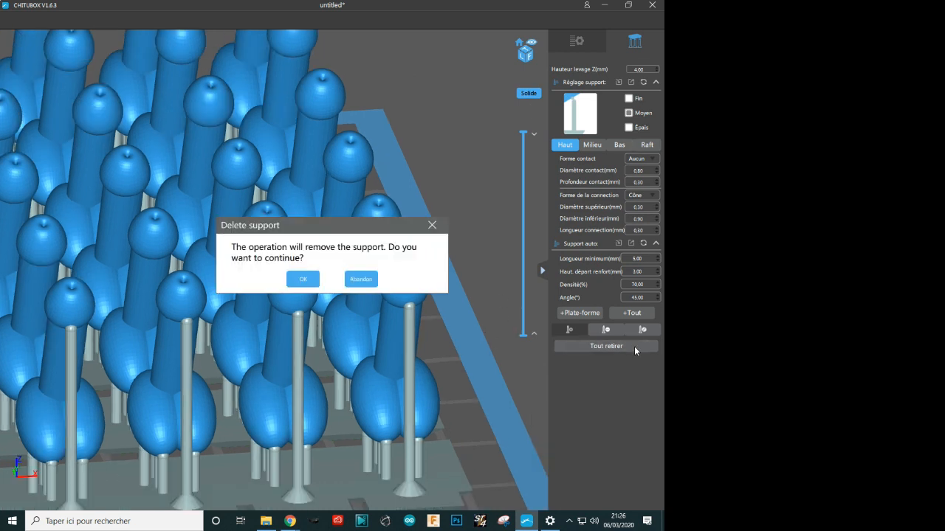
left_click(311, 279)
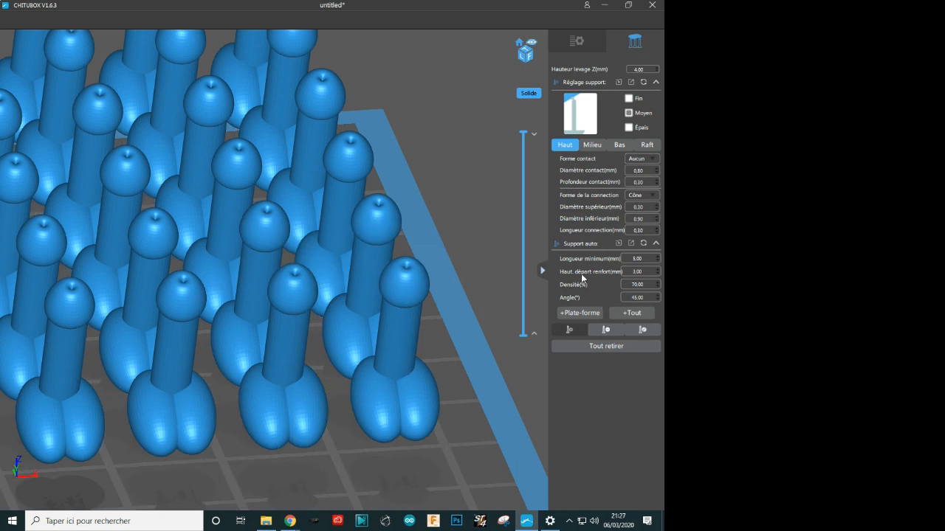
left_click(628, 128)
left_click(634, 314)
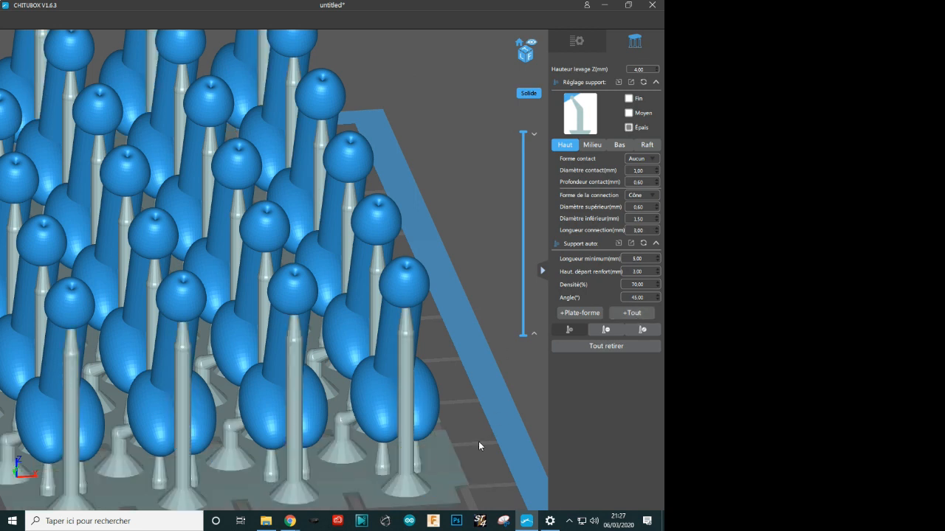
Step: Slice the full plate of supported models for the Longer 3D Orange10
left_click_drag(479, 442, 197, 362)
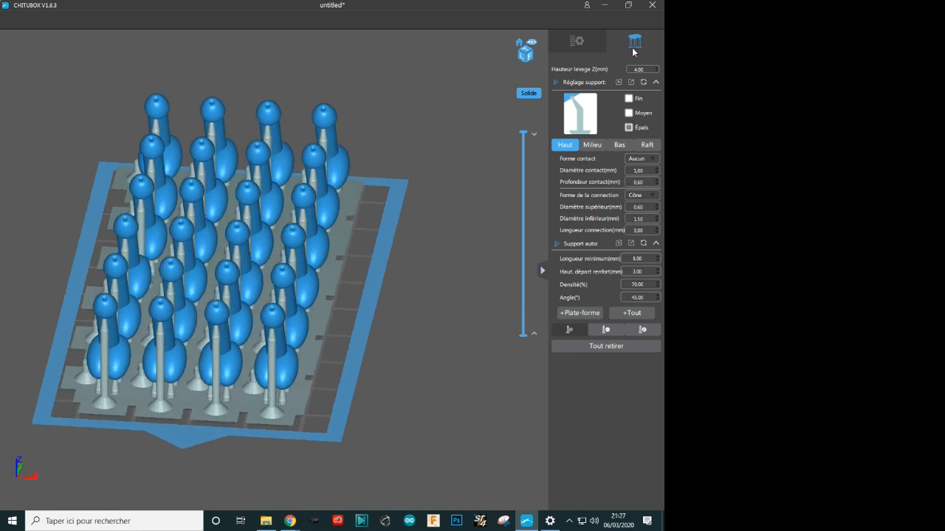
left_click(585, 47)
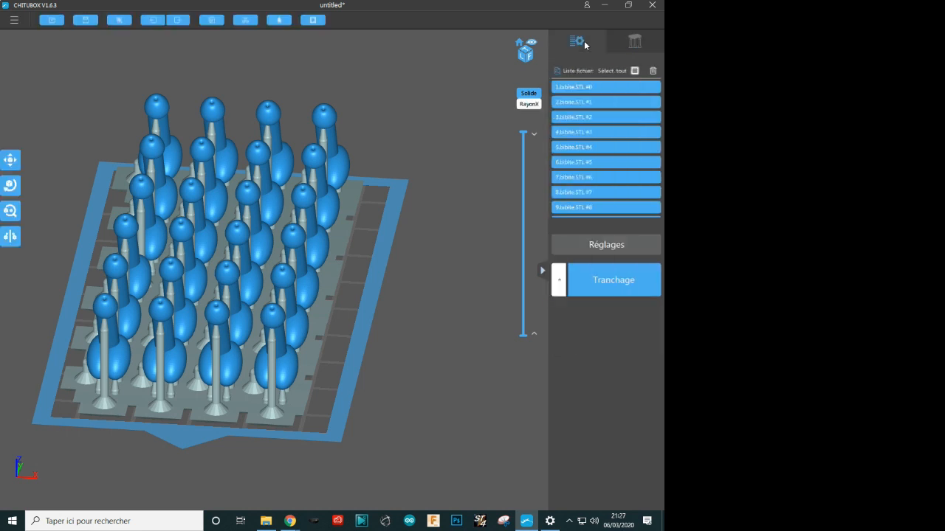
left_click(614, 287)
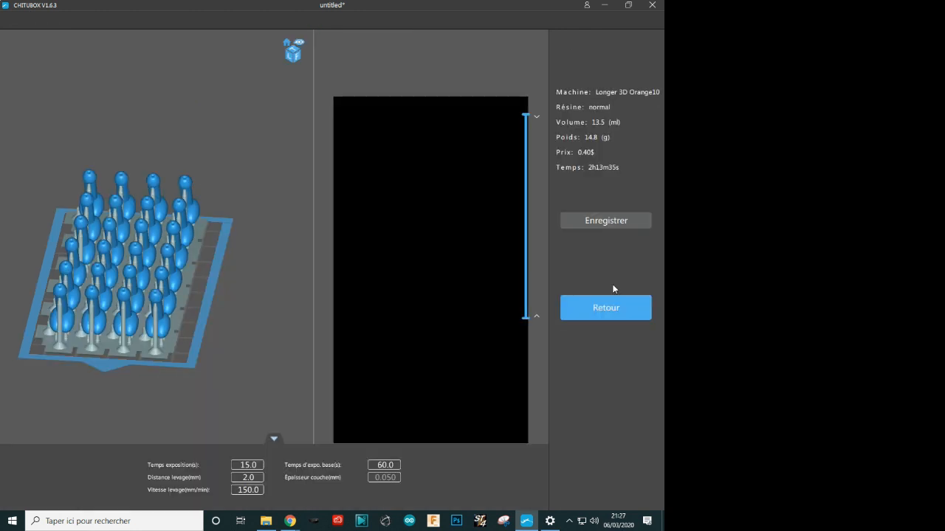
Step: Examine the sliced layers from the raft up to the tips, then the complete supported models on the plate
left_click_drag(529, 118, 526, 325)
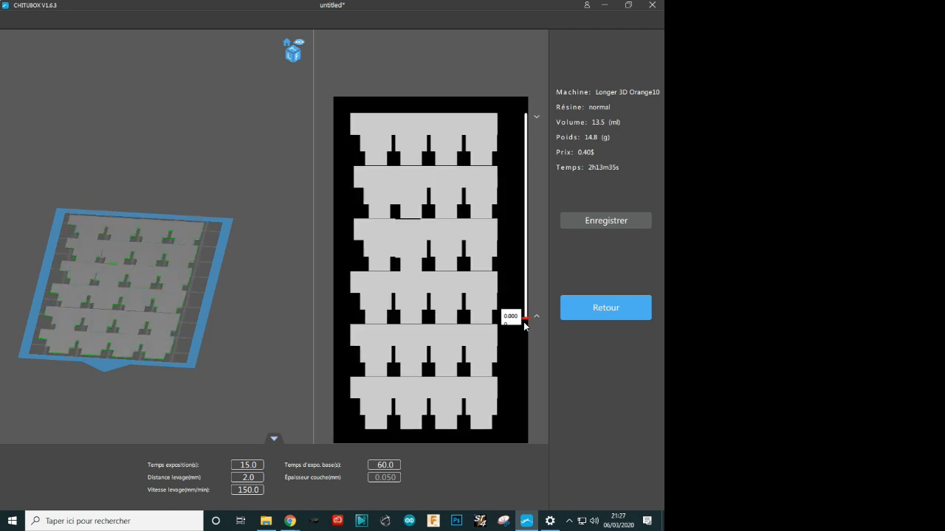
left_click_drag(524, 325, 530, 269)
left_click_drag(529, 260, 516, 155)
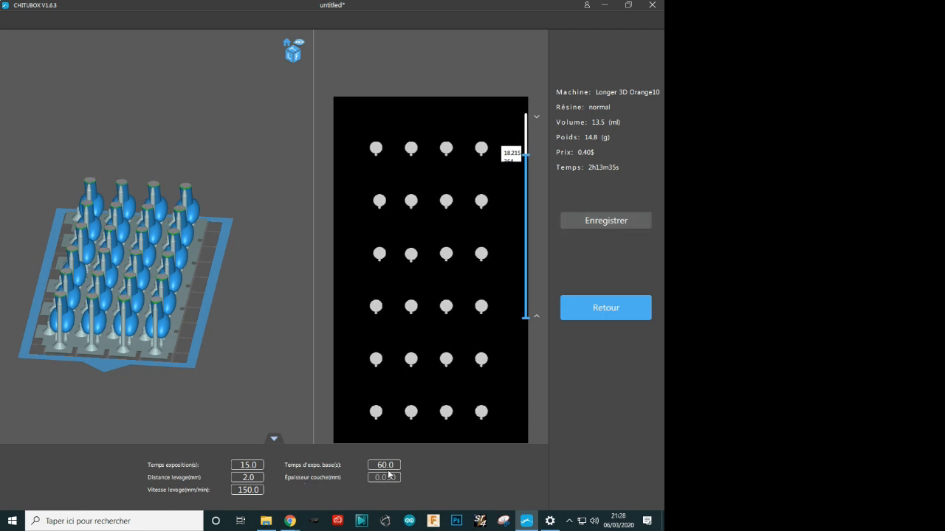
left_click_drag(525, 158, 529, 322)
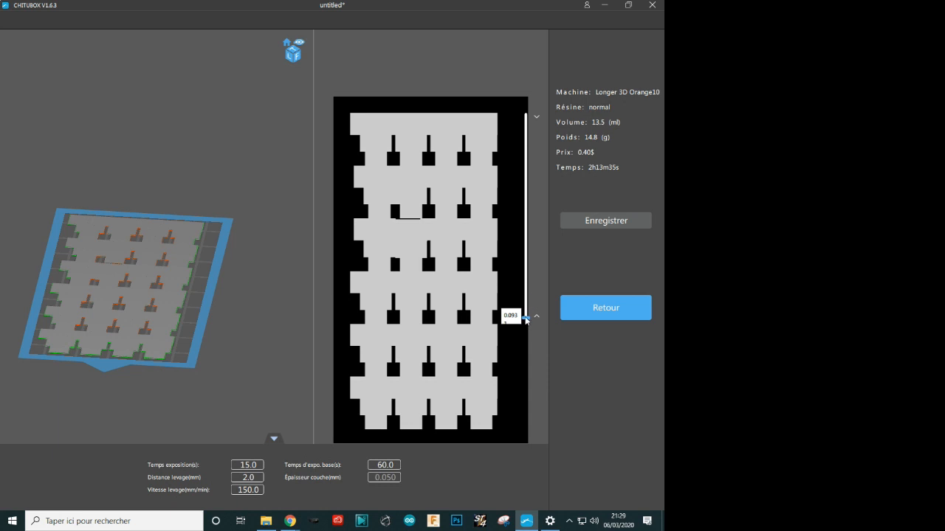
left_click_drag(527, 319, 527, 267)
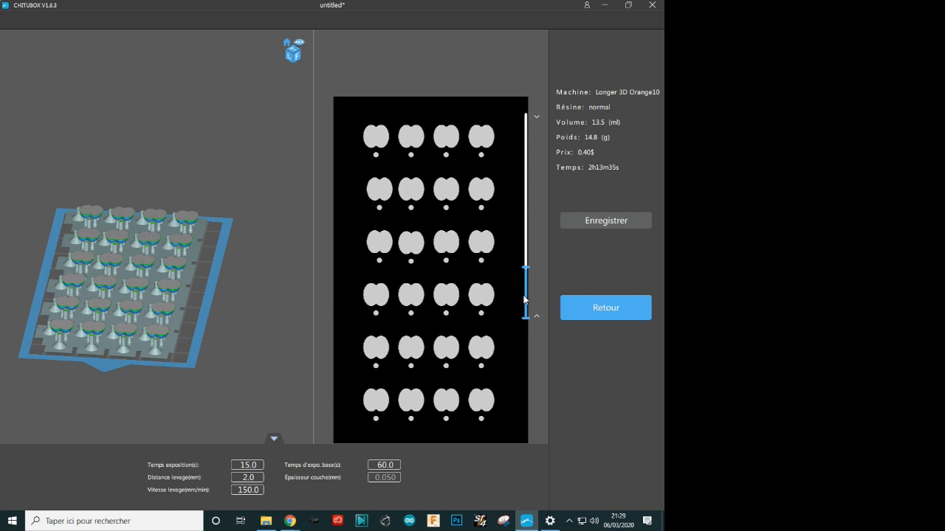
left_click_drag(523, 272, 525, 115)
middle_click_drag(111, 338, 124, 335)
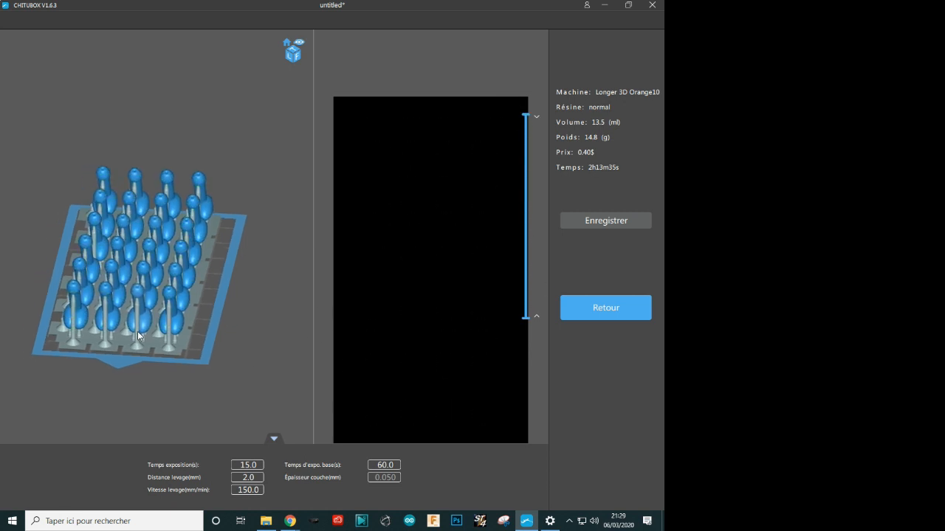
mouse_move(164, 325)
right_mouse_down()
mouse_move(214, 330)
mouse_move(172, 328)
right_mouse_up()
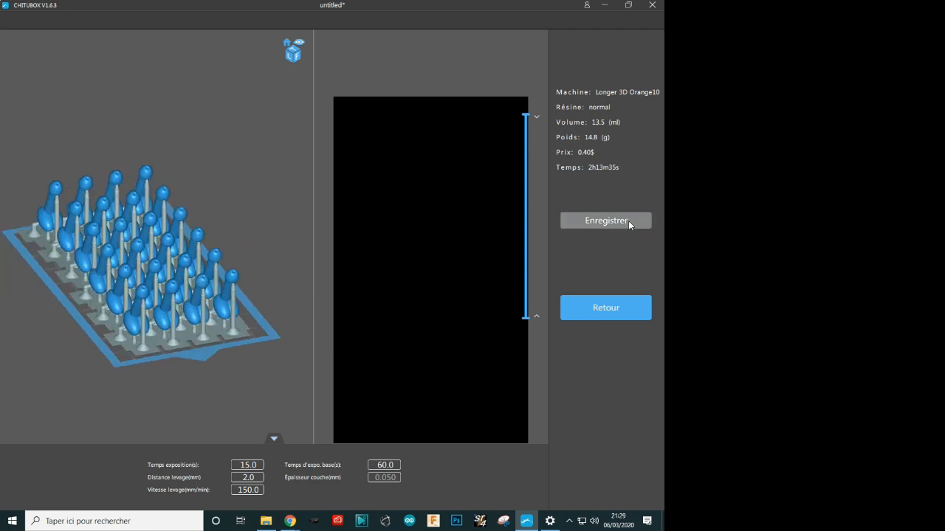